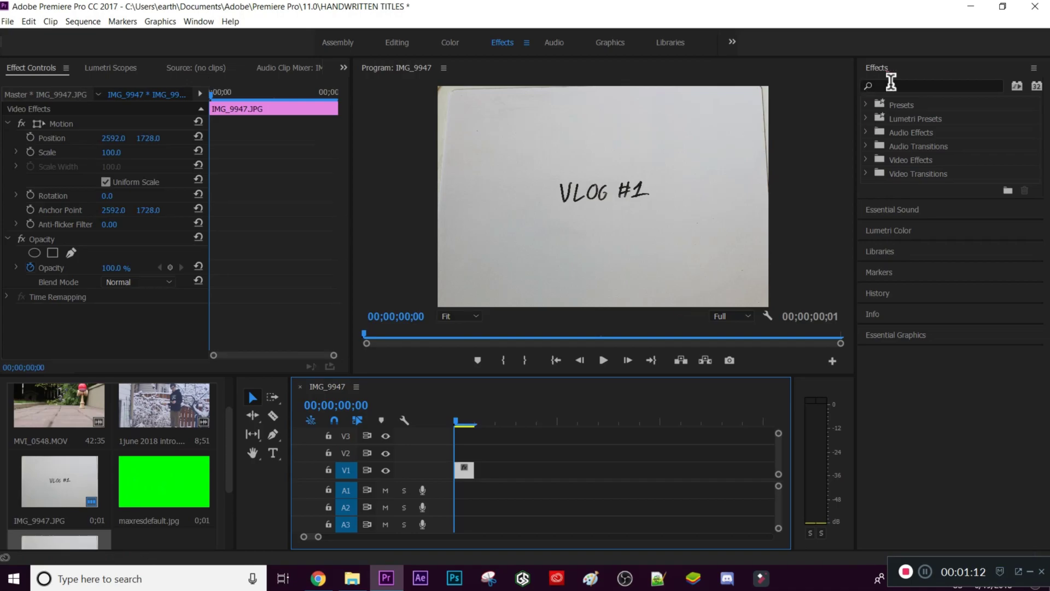
- Apply the Crop effect to the handwritten title clip on V1 and set its left crop to 6%
text(drop)
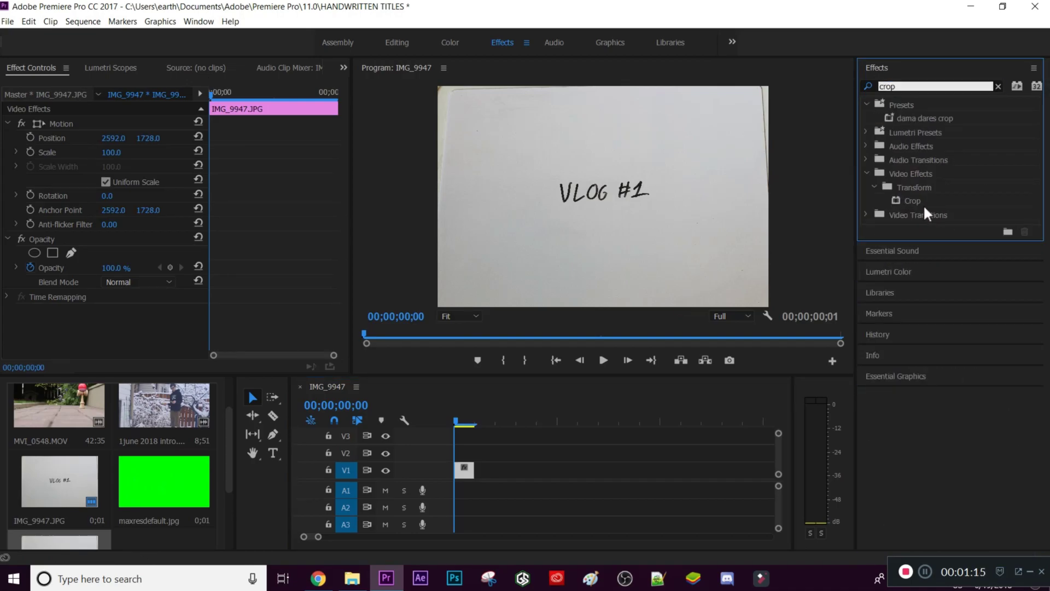
drag(923, 204, 464, 469)
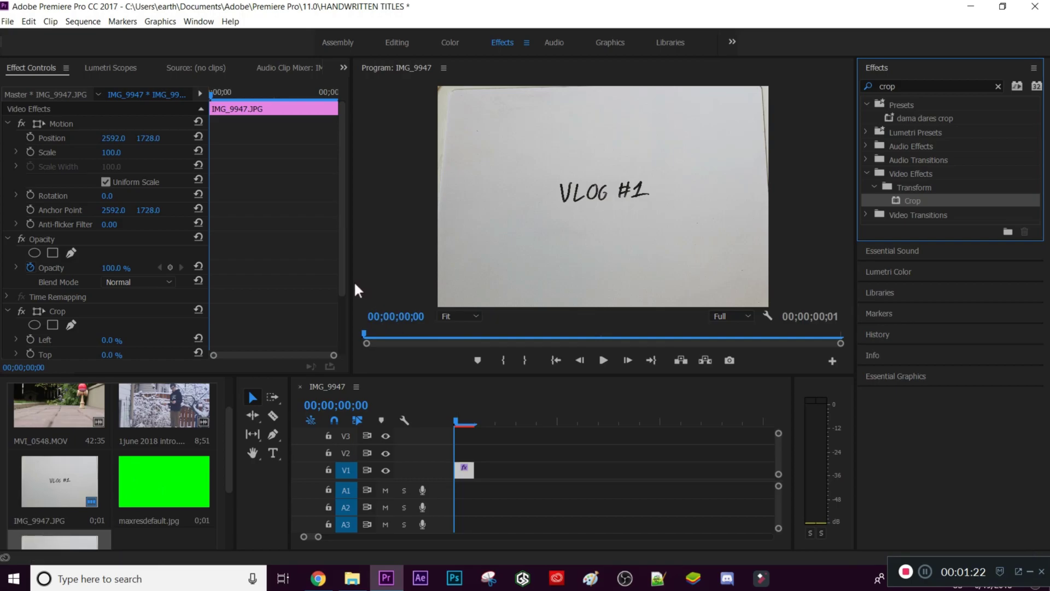
drag(341, 280, 343, 342)
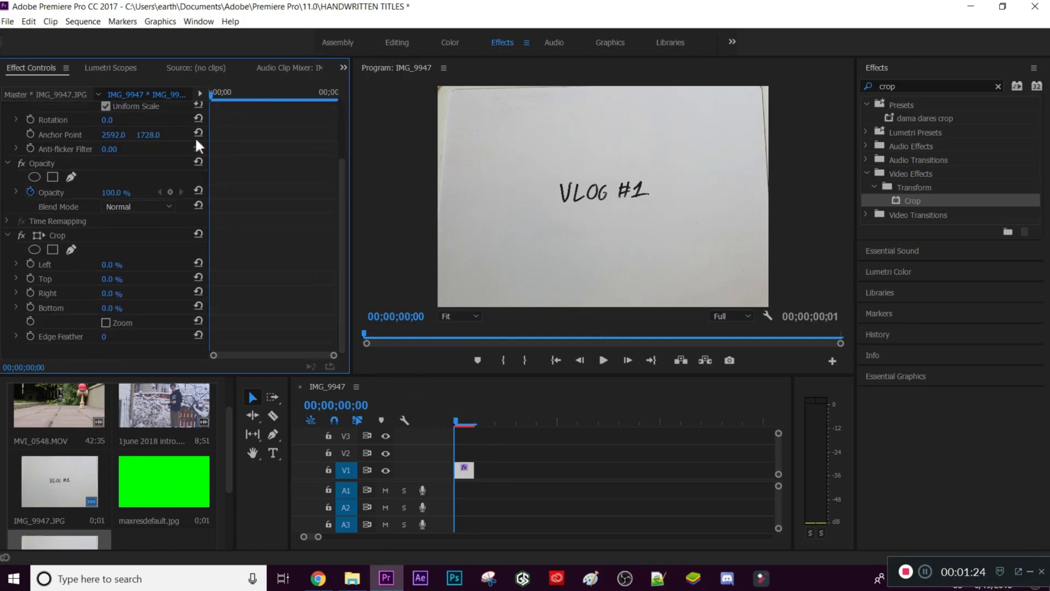
click(112, 265)
key(Up)
key(Up)
key(Up)
key(Up)
key(Up)
key(Up)
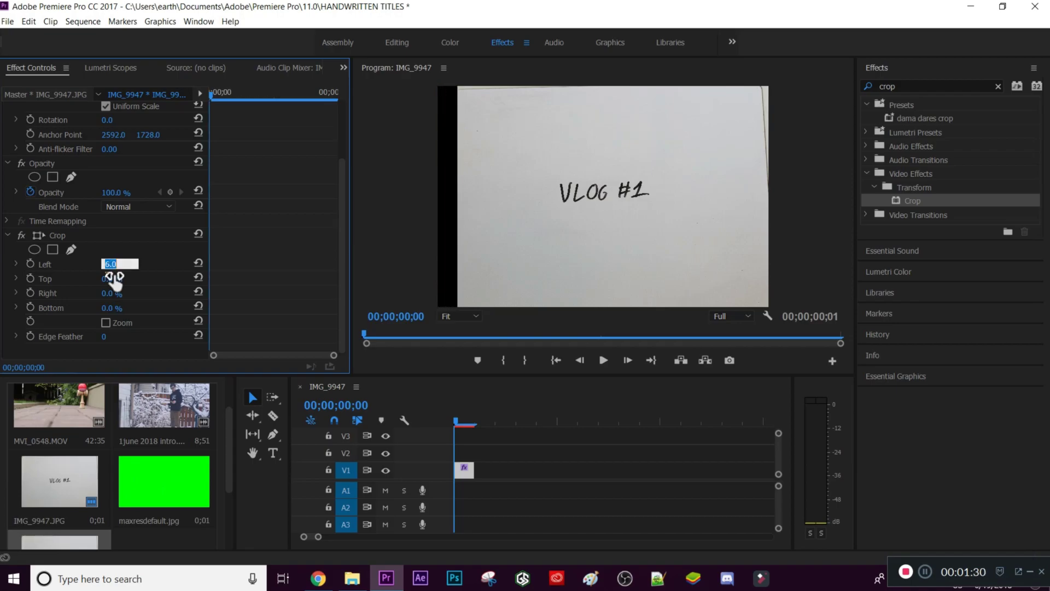
- Set the title clip's top crop and right crop to 5% each
click(111, 279)
key(Up)
key(Up)
key(Up)
key(Up)
key(Up)
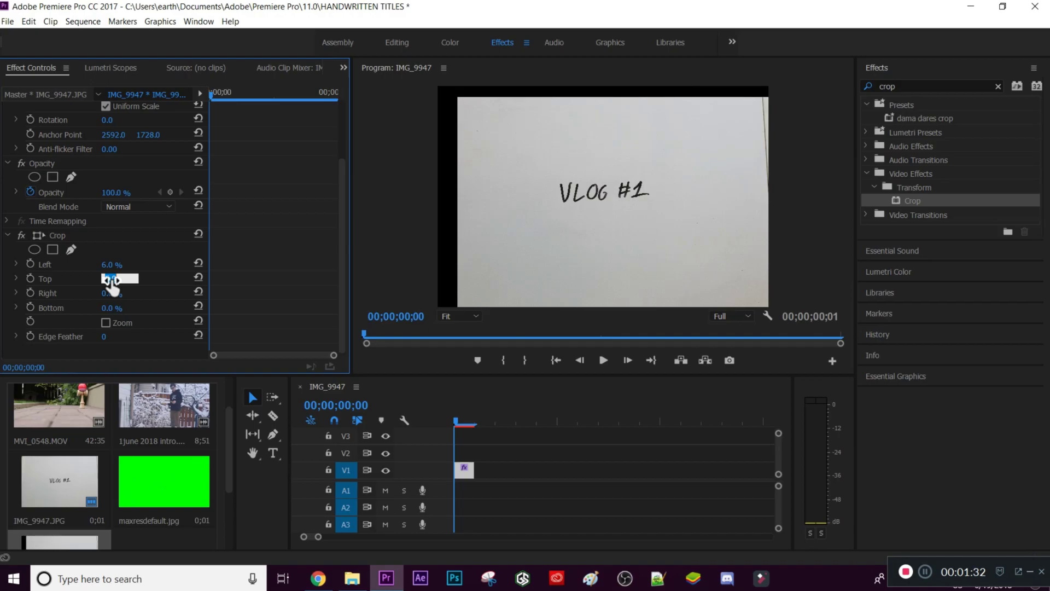
click(113, 294)
key(Up)
key(Up)
key(Up)
key(Up)
key(Up)
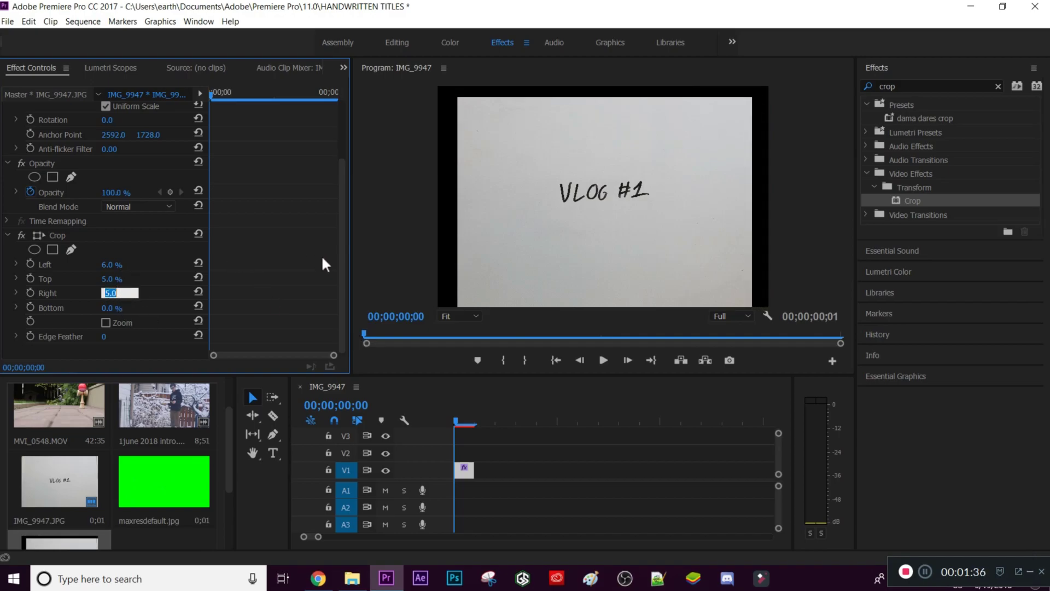
click(567, 202)
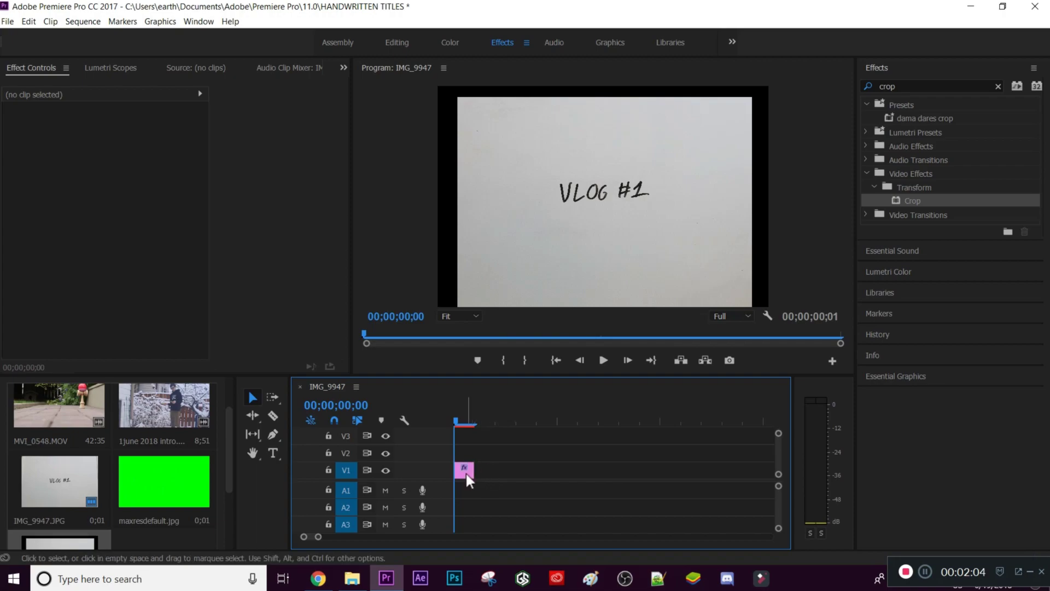
- Find the Color Key effect and apply it to the handwritten title clip
double_click(886, 86)
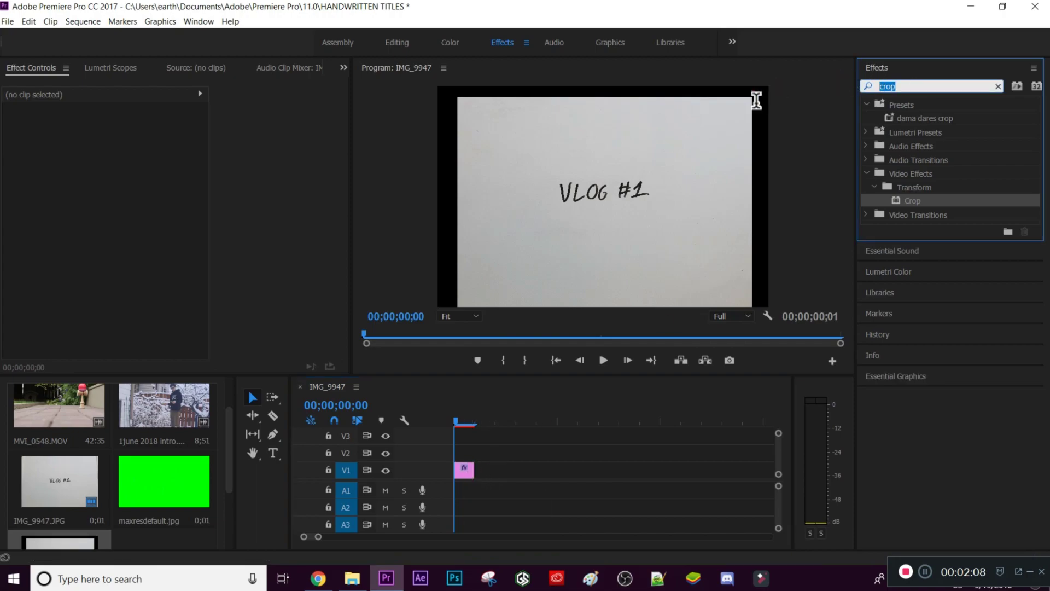
text(color key)
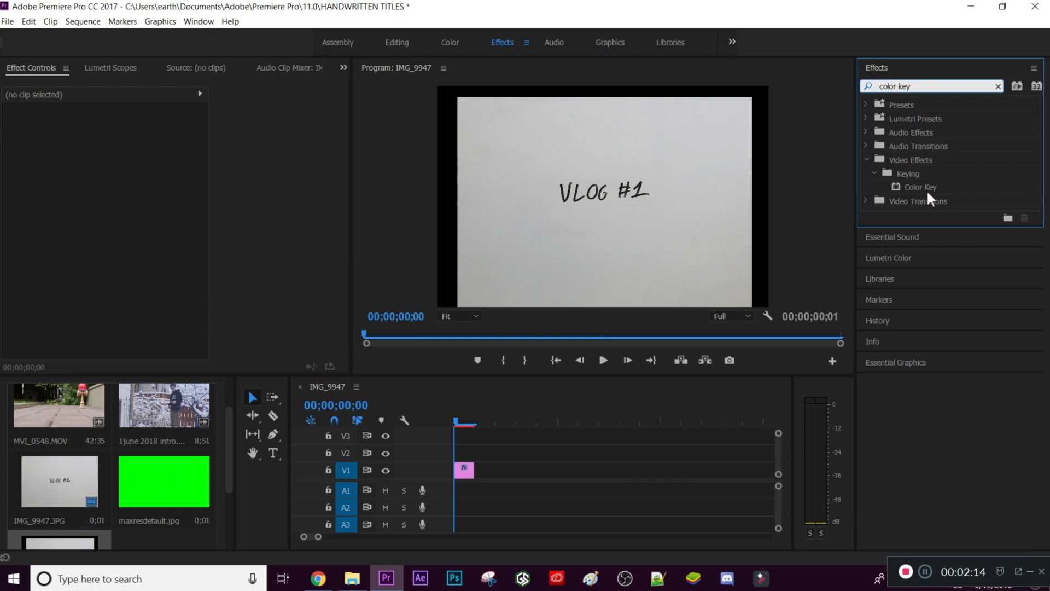
drag(926, 189, 337, 332)
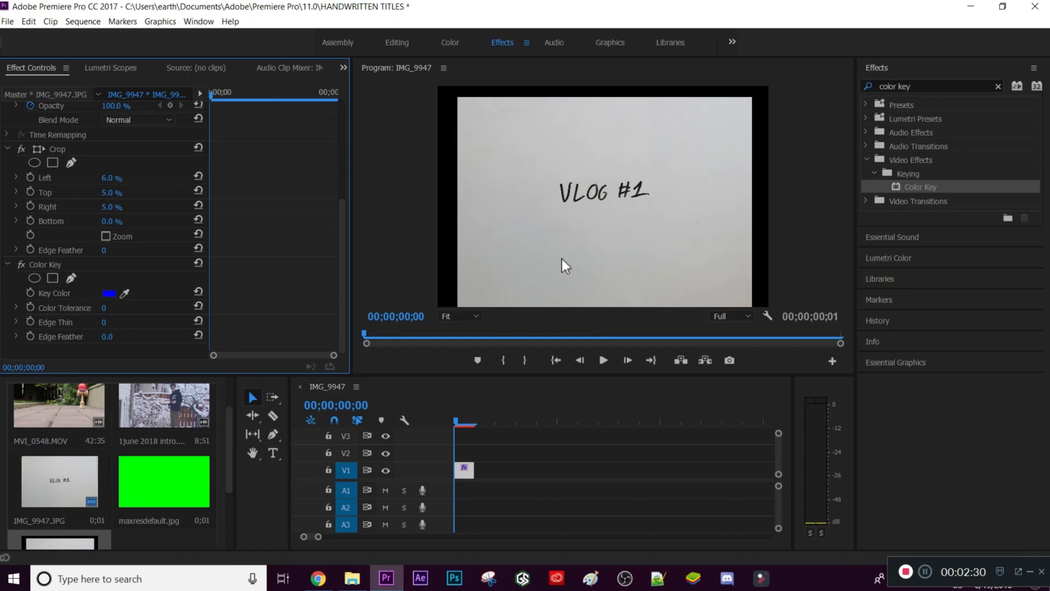
- Sample the paper background as the key color and set the Color Tolerance to 217
click(129, 292)
click(496, 179)
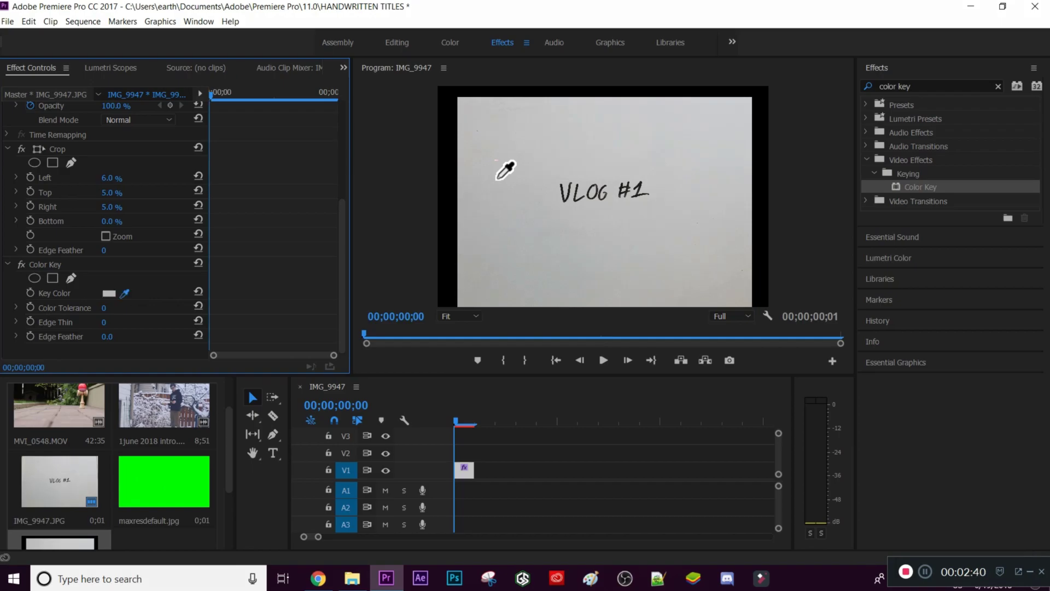
click(517, 199)
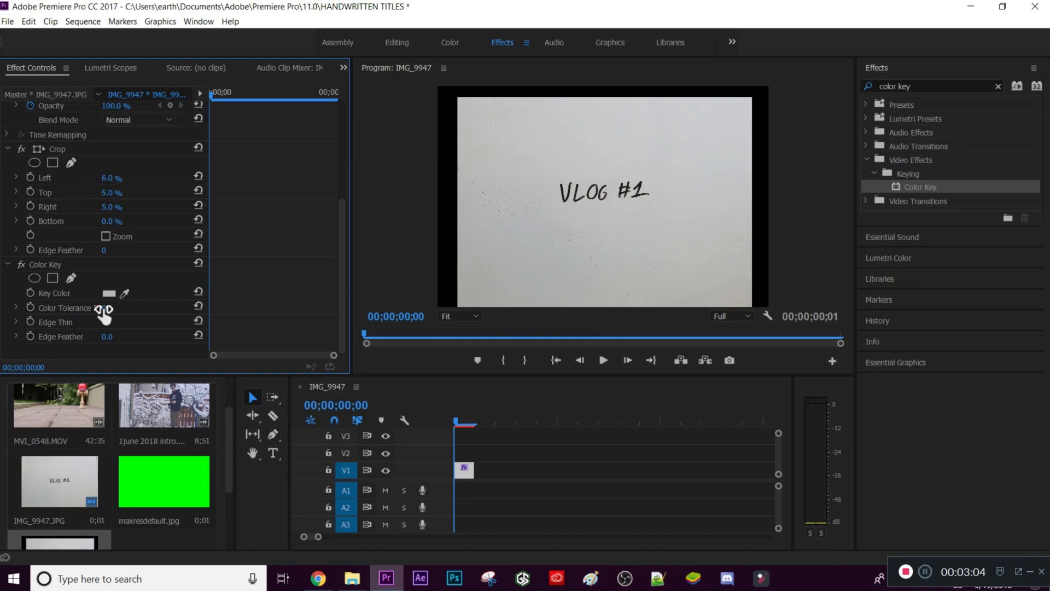
drag(103, 313, 103, 312)
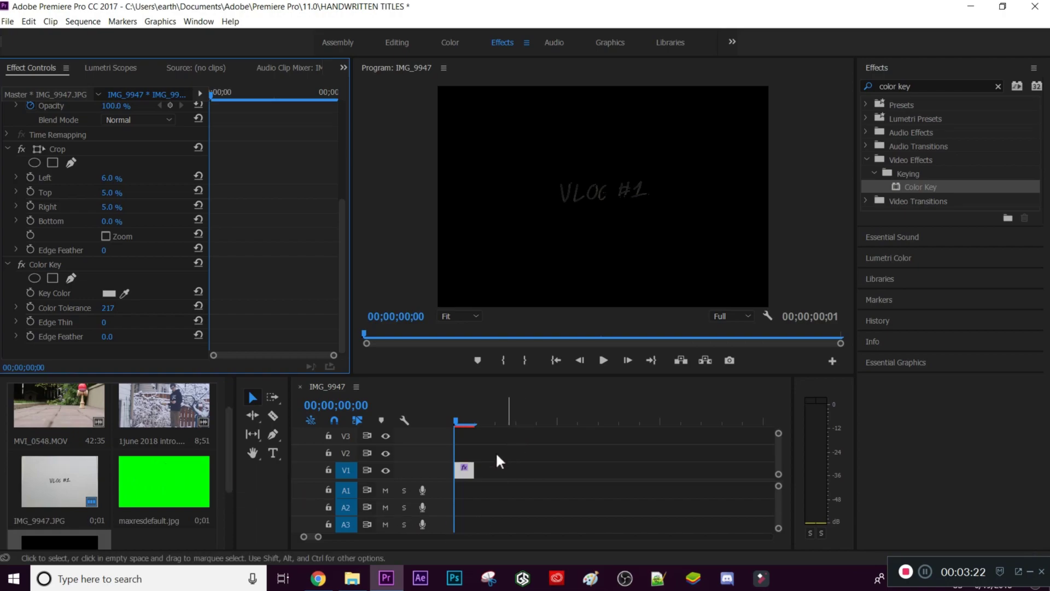
- Move the handwritten title clip up to V2 and place maxresdefault.jpg beneath it on V1
click(541, 459)
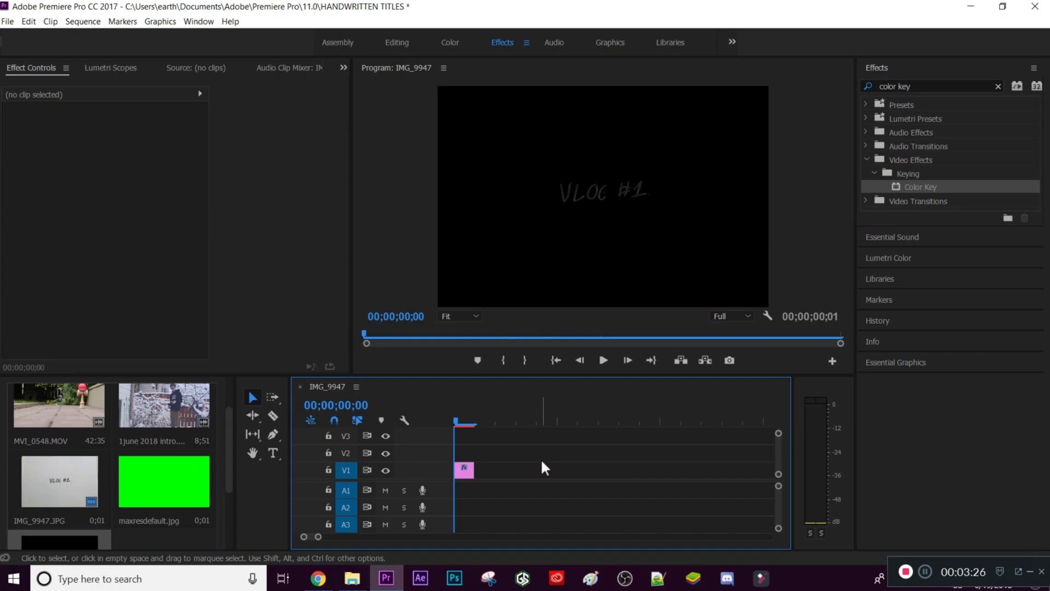
drag(461, 471, 462, 453)
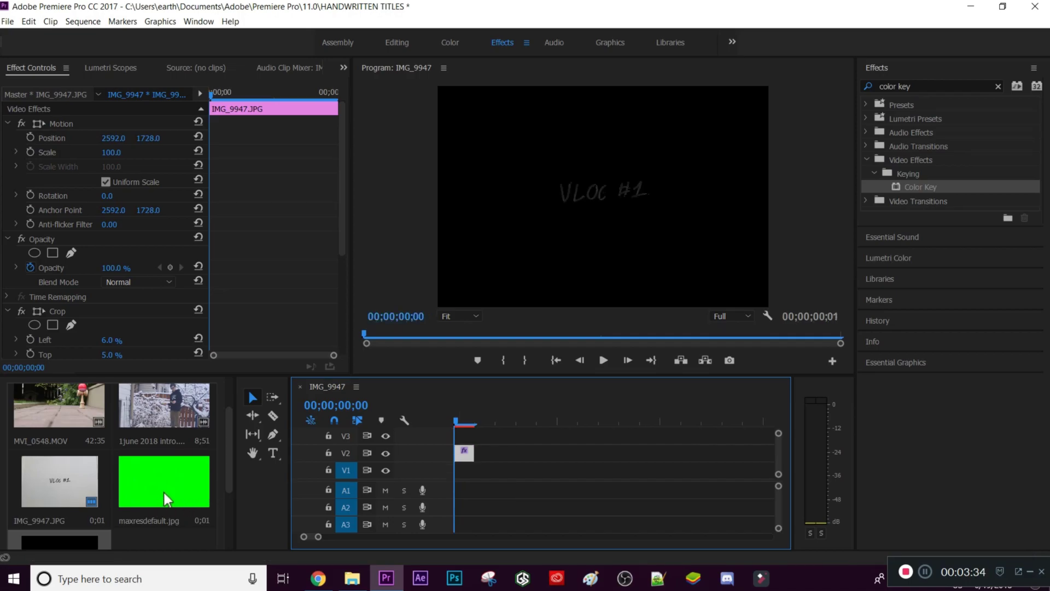
drag(164, 492, 451, 481)
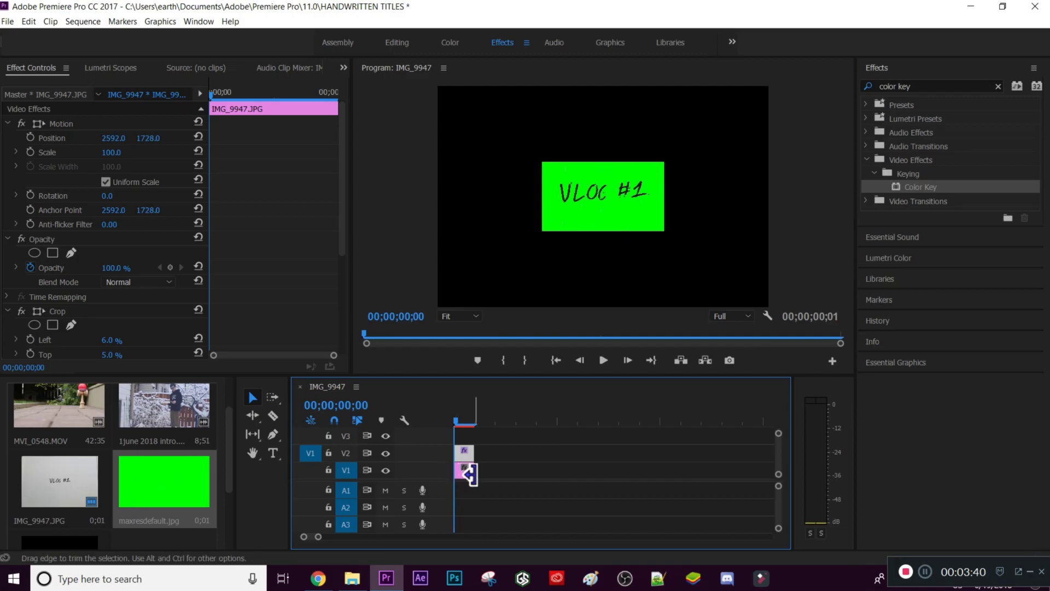
- Set the scale of the green maxresdefault.jpg clip to 490 so it fills the frame
click(467, 474)
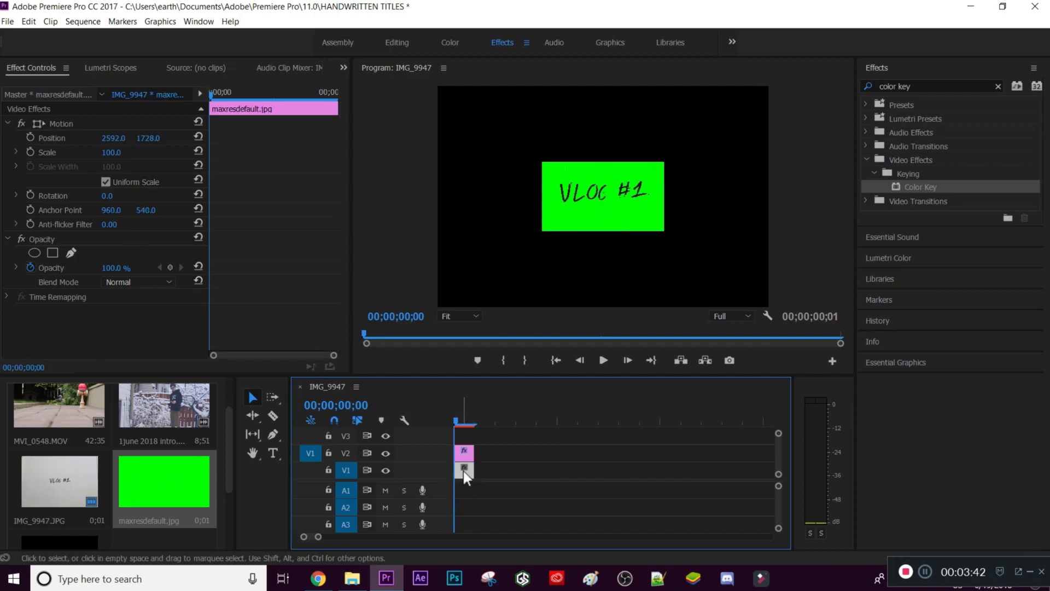
drag(115, 154, 116, 155)
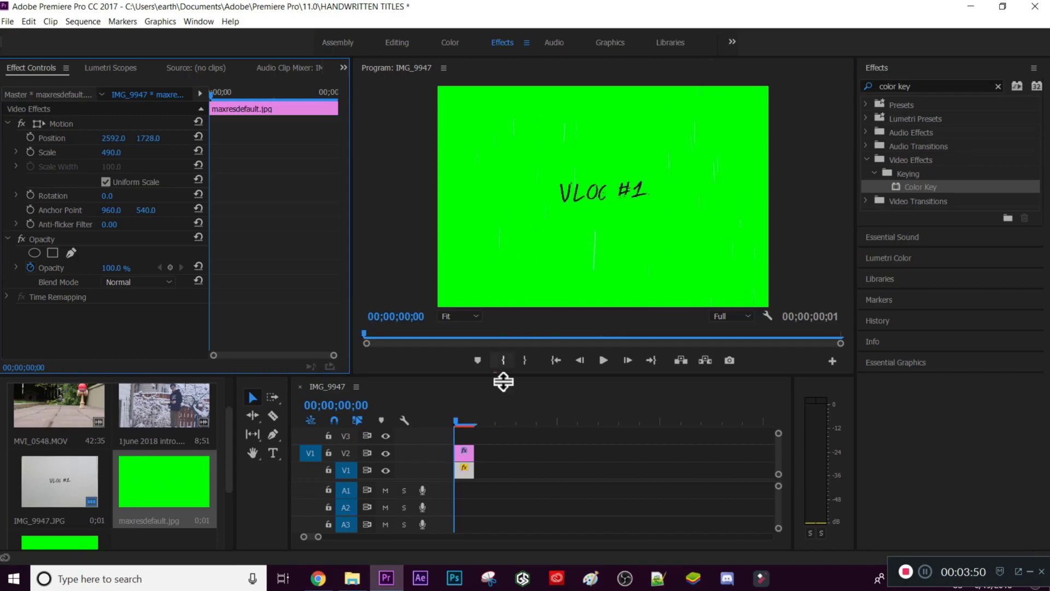
- Set the Color Key's Color Tolerance on the handwritten title clip to 58
click(464, 469)
drag(345, 252, 340, 372)
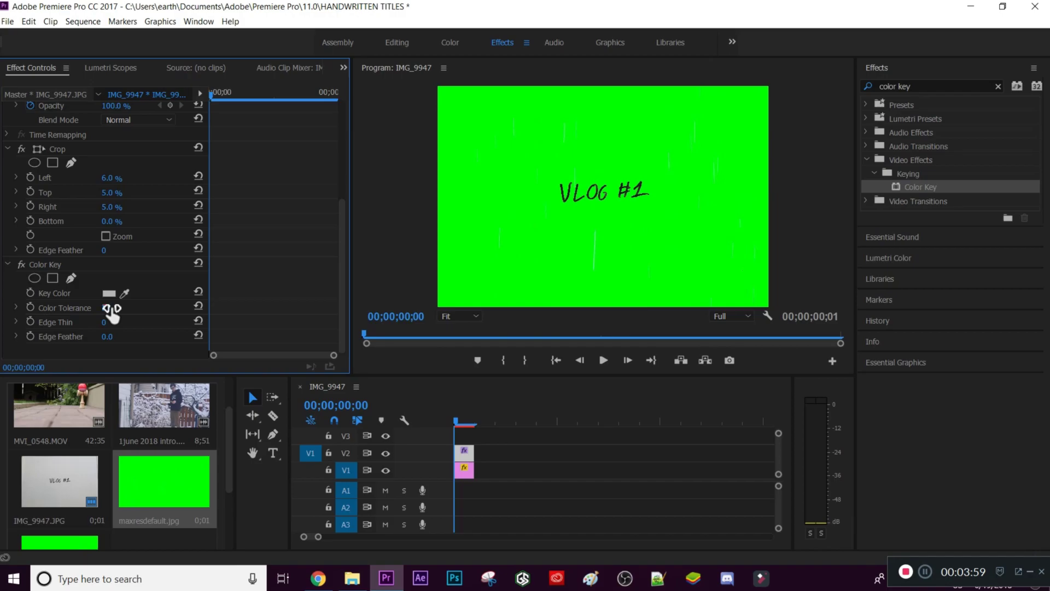
drag(112, 312, 112, 313)
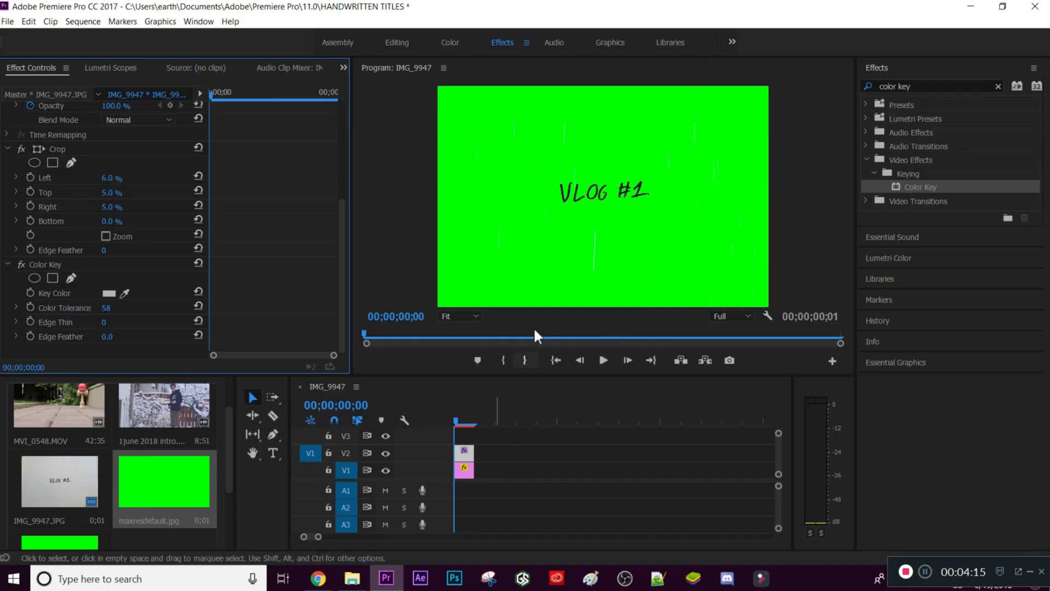
click(597, 467)
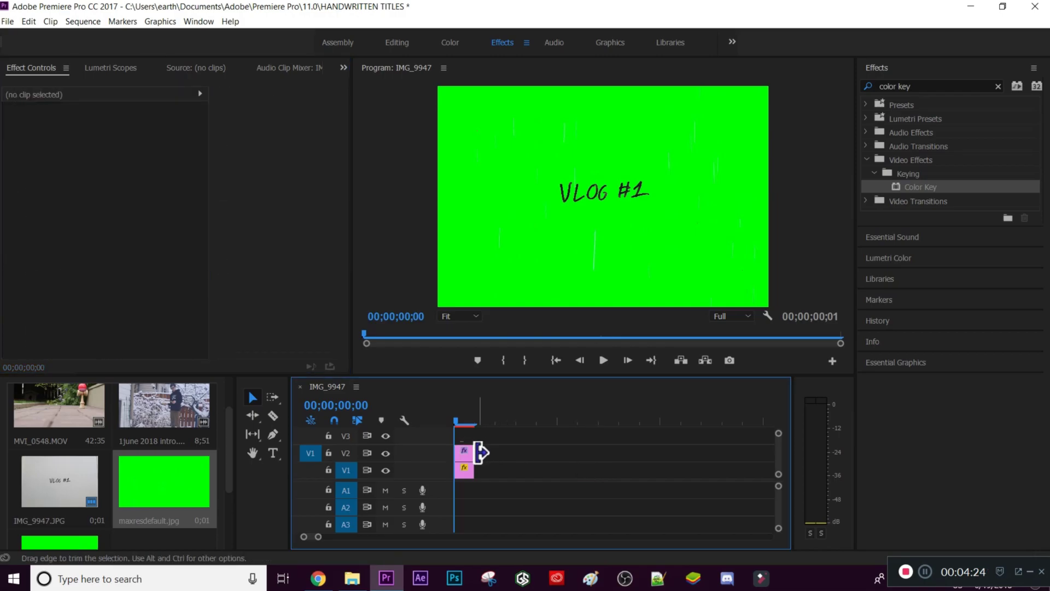
- Extend the title clip and the green background clip to a duration of 00;00;01;01 each
drag(494, 453, 692, 477)
key(ctrl+z)
drag(516, 451, 612, 450)
drag(516, 469, 613, 470)
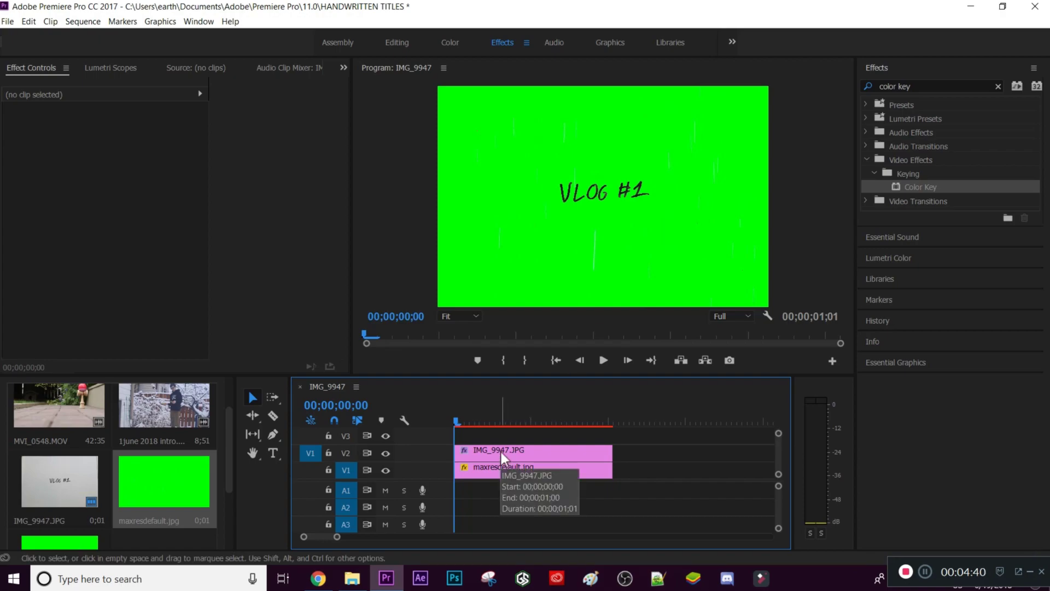
- Search for the Ultra Key effect and try to apply it to the green background clip
click(929, 86)
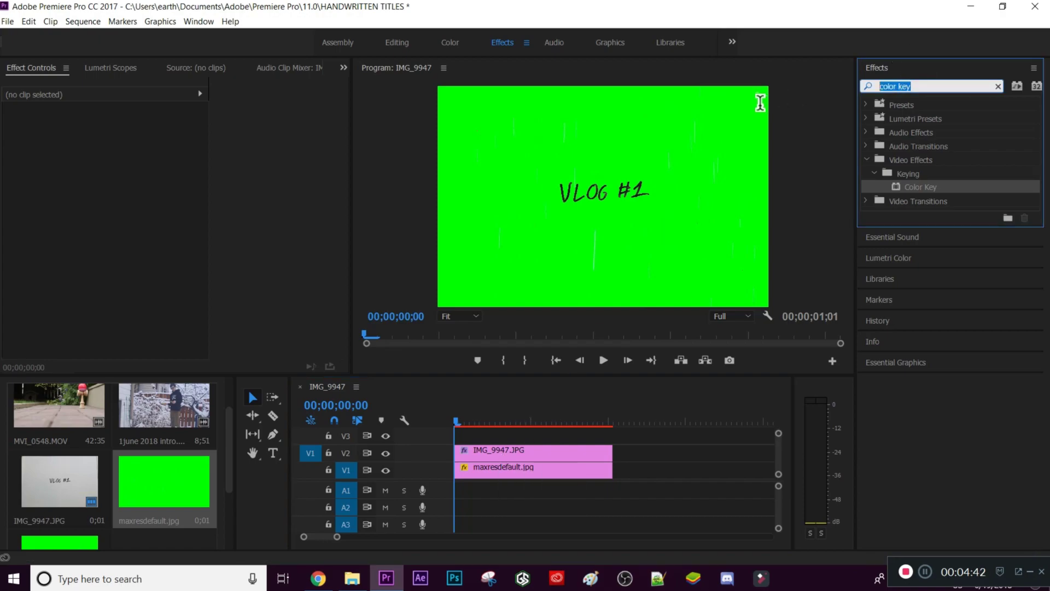
text(ultra key)
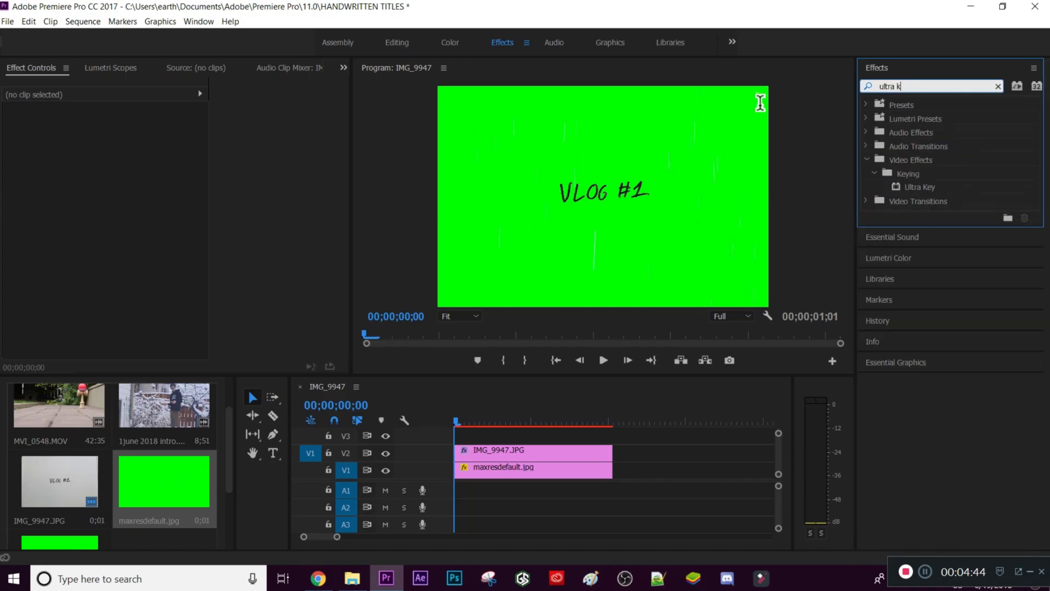
drag(920, 185, 571, 465)
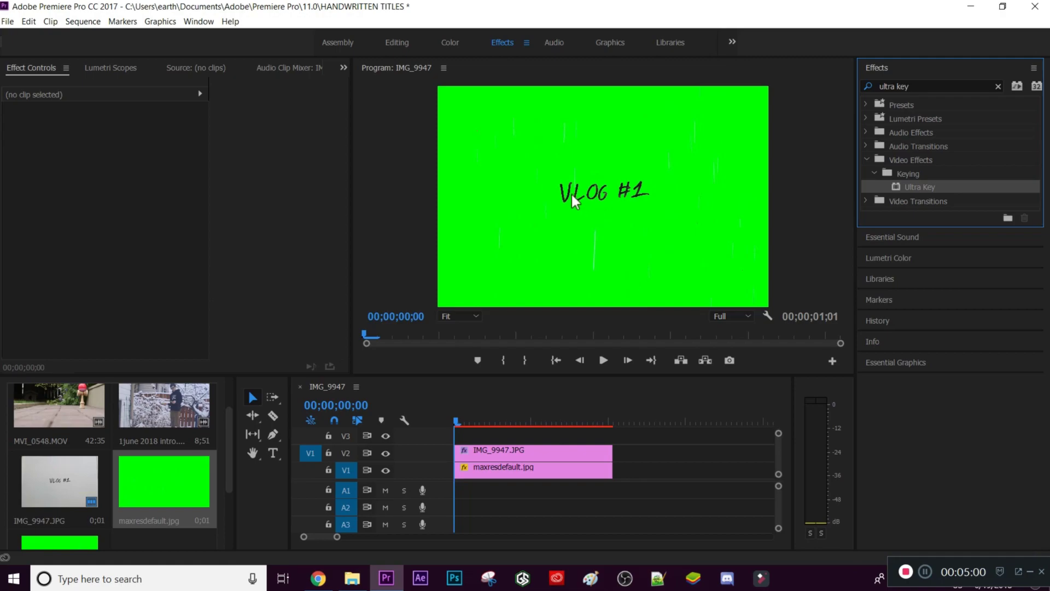
click(491, 471)
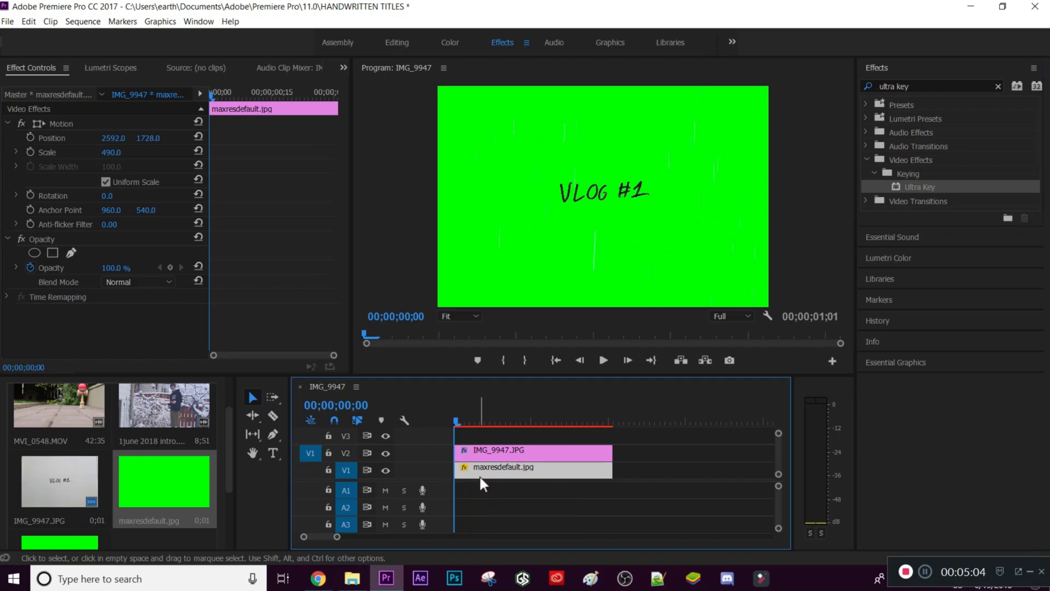
- Switch to Snipping Tool, capture the green-screen title preview, and save the capture as a PNG named VLOG 1
click(690, 451)
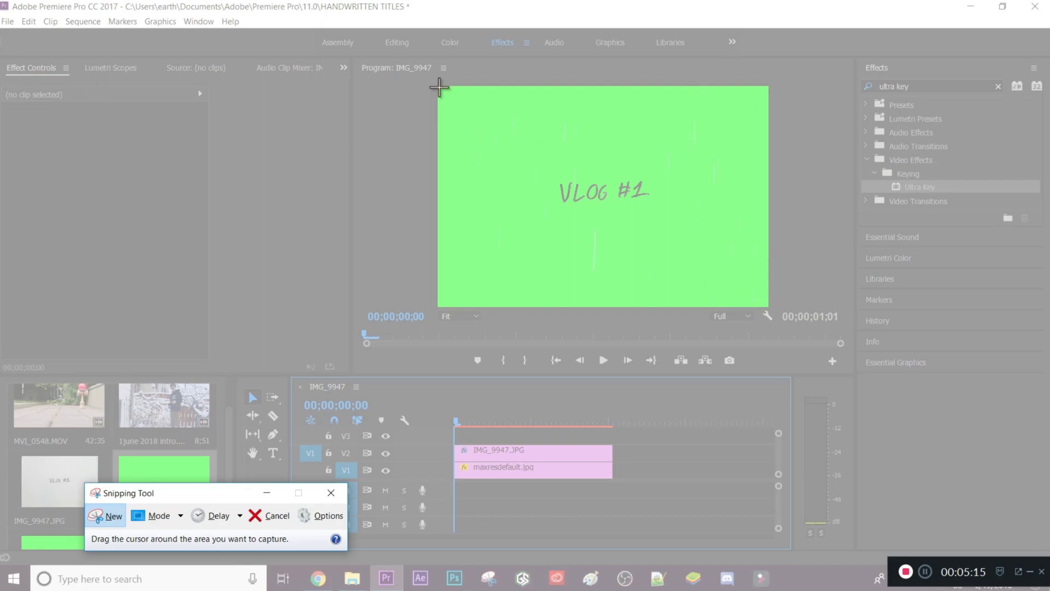
drag(438, 86, 768, 305)
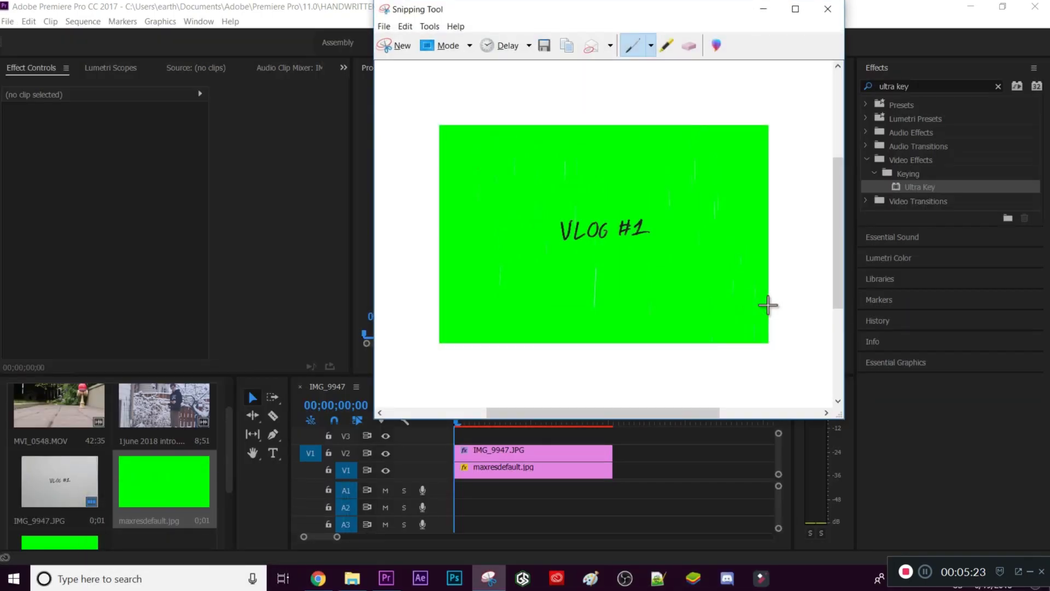
key(ctrl+s)
text(VLOG 1)
drag(484, 180, 479, 209)
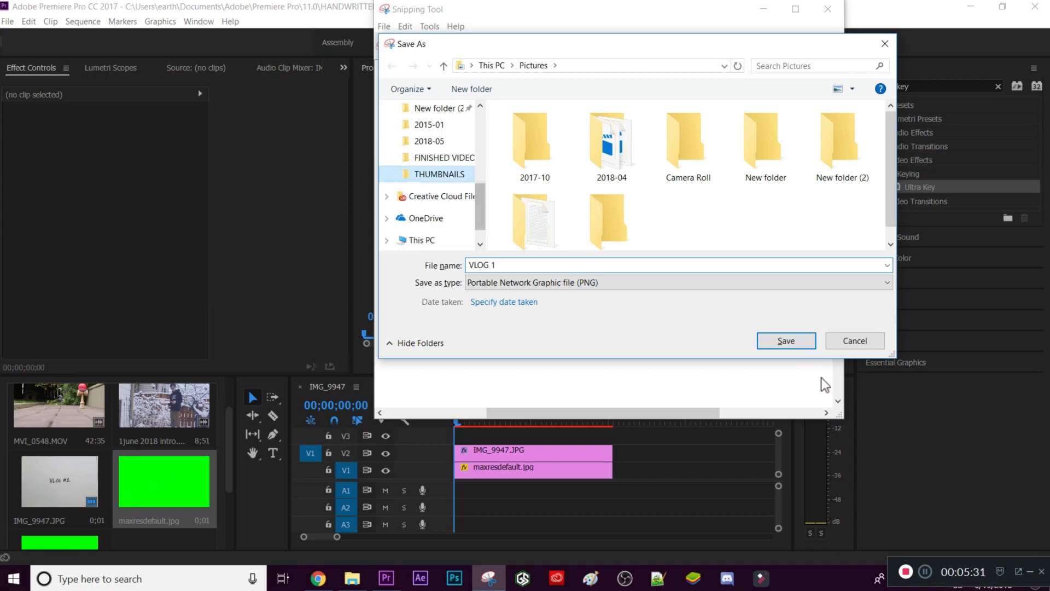
click(791, 342)
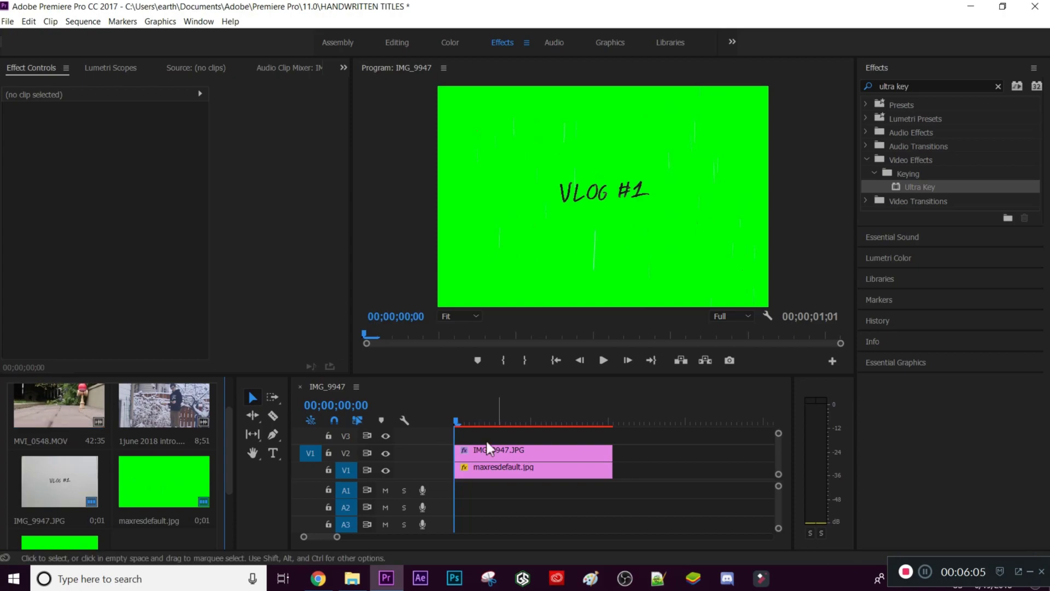
- Delete the green background clip from V1 and place MVI_0548.MOV there at the sequence start
click(517, 471)
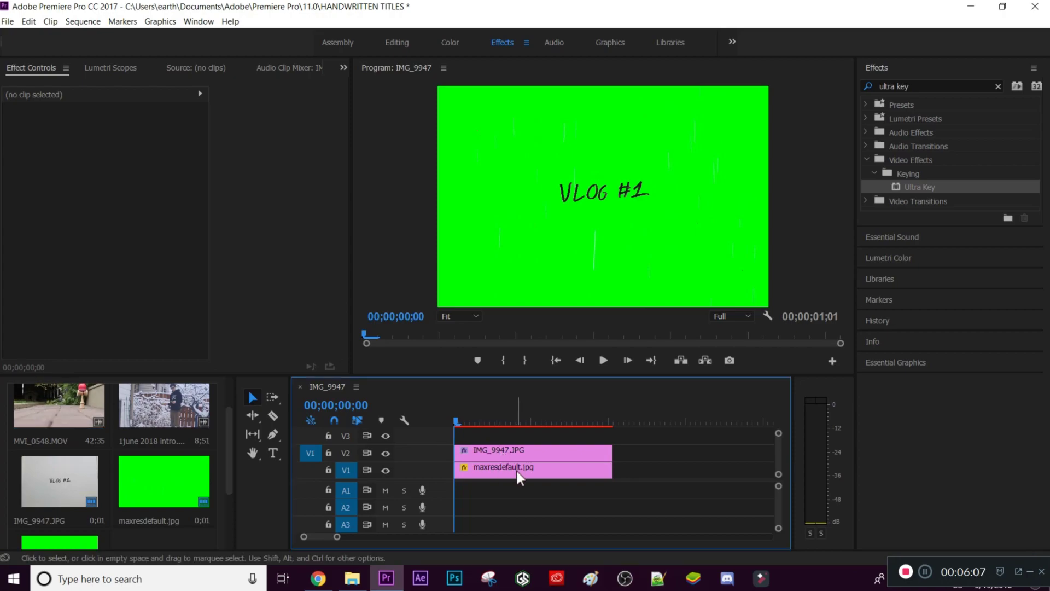
key(Delete)
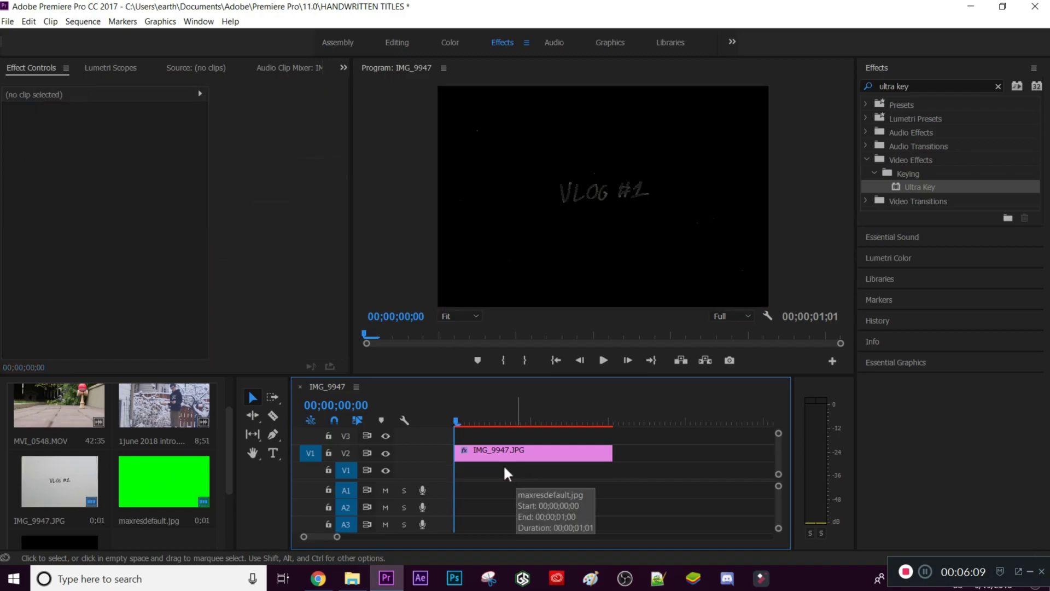
drag(71, 421, 457, 473)
- Move the playhead to 00;00;00;06 and set the scale of the MVI_0548.MOV clip to 523
click(485, 421)
click(492, 484)
click(119, 156)
drag(119, 157, 119, 157)
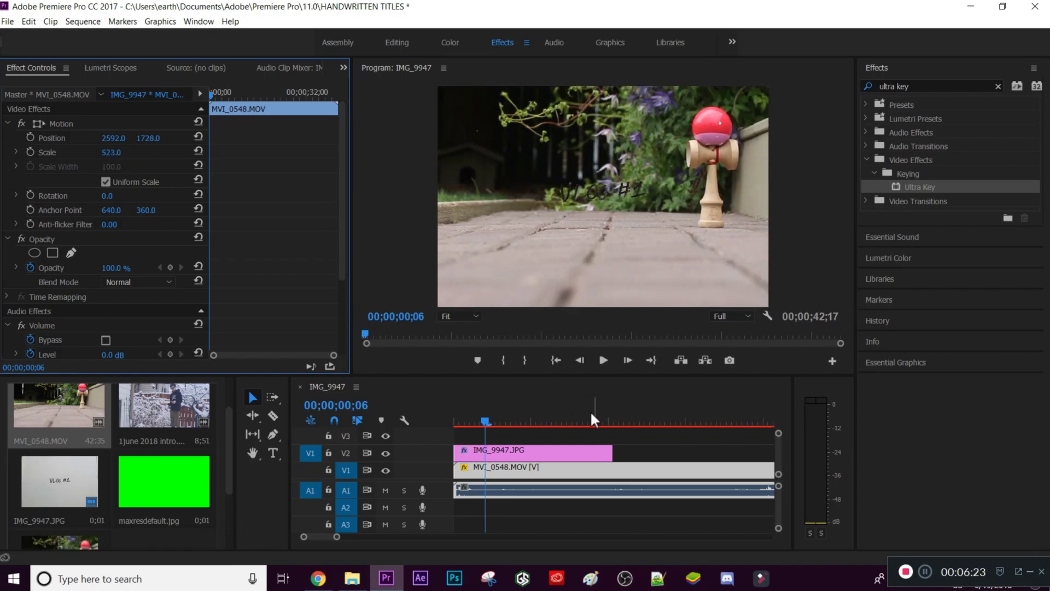
- Move the playhead to 00;00;00;17 and apply the Invert video effect to the IMG_9947.JPG title clip on V2
drag(486, 421, 541, 426)
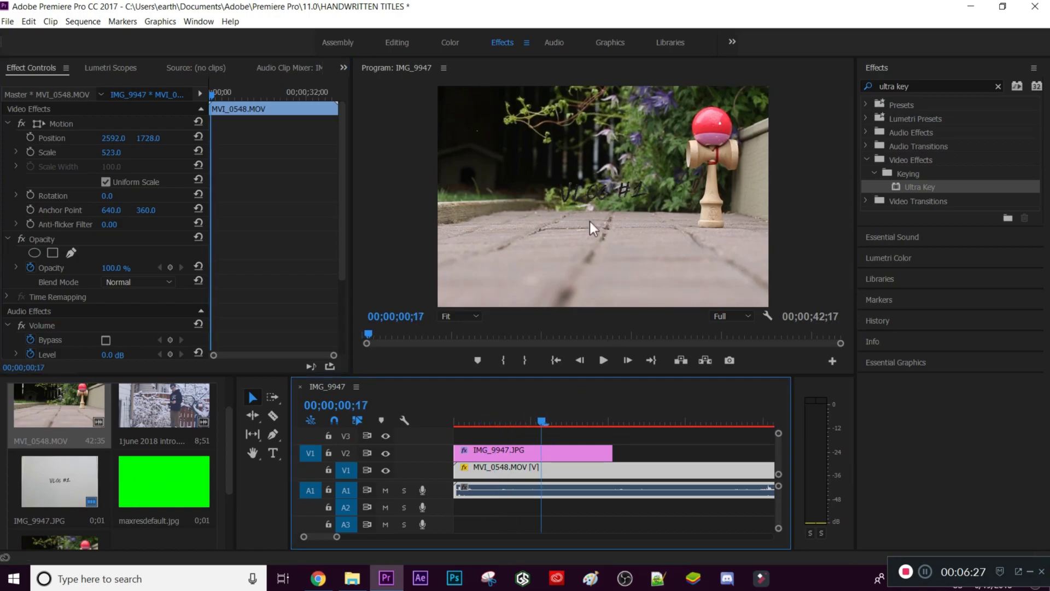
click(561, 455)
click(927, 85)
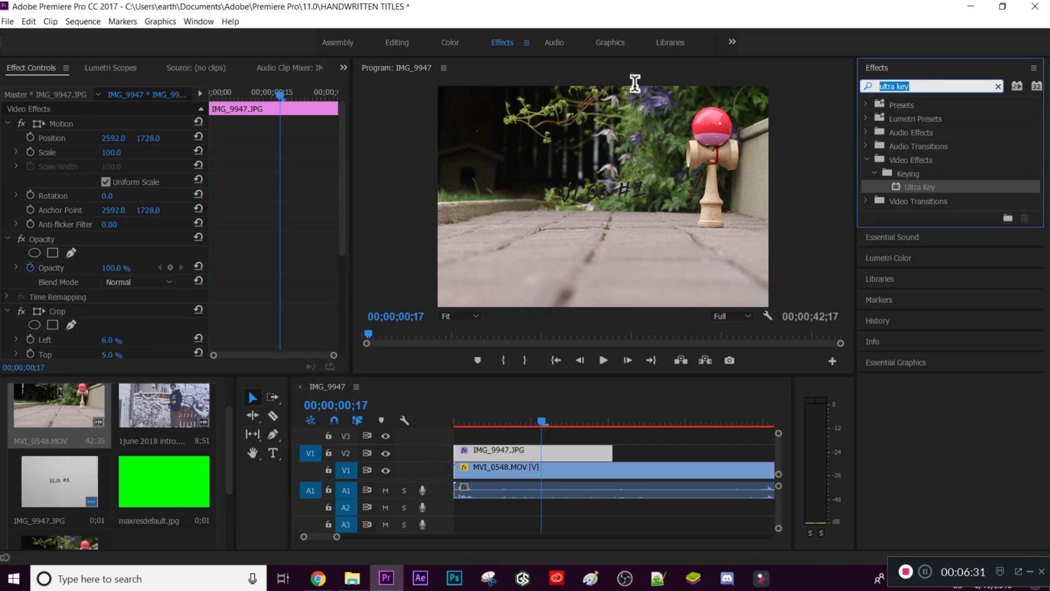
key(BackSpace)
text(invert)
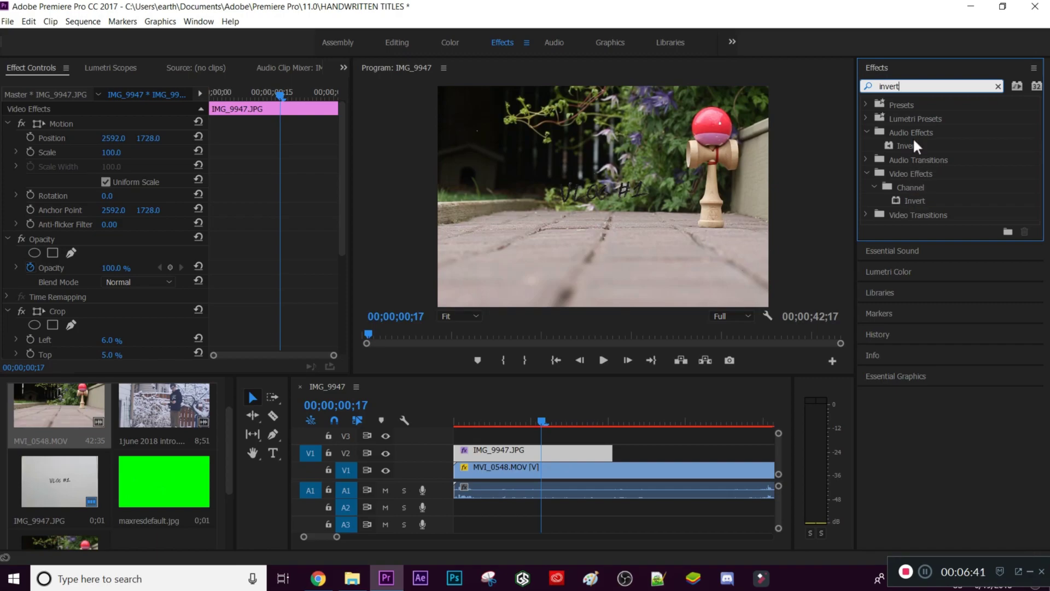
click(915, 199)
drag(914, 200, 511, 459)
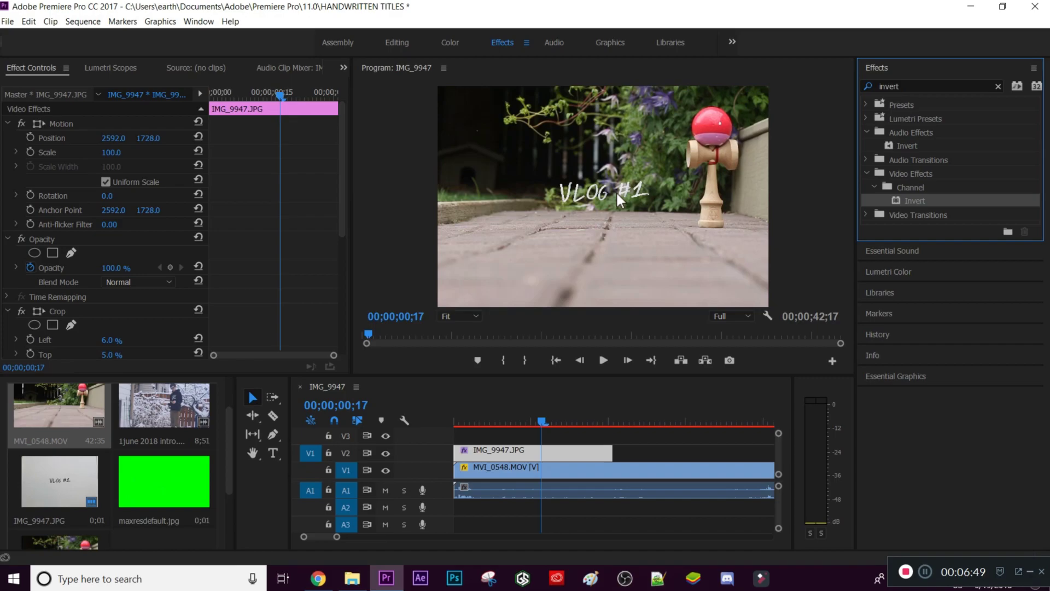
- Set the scale of the IMG_9947.JPG title clip to 202 and move the playhead to 00;00;00;01
drag(541, 421, 562, 421)
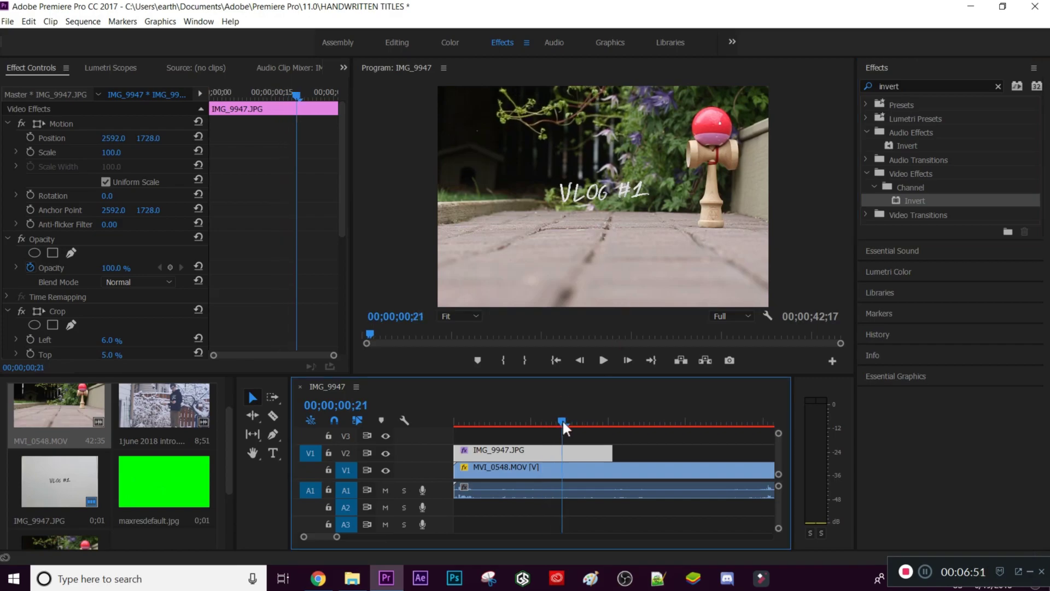
drag(114, 155, 110, 156)
click(570, 415)
drag(571, 420, 454, 444)
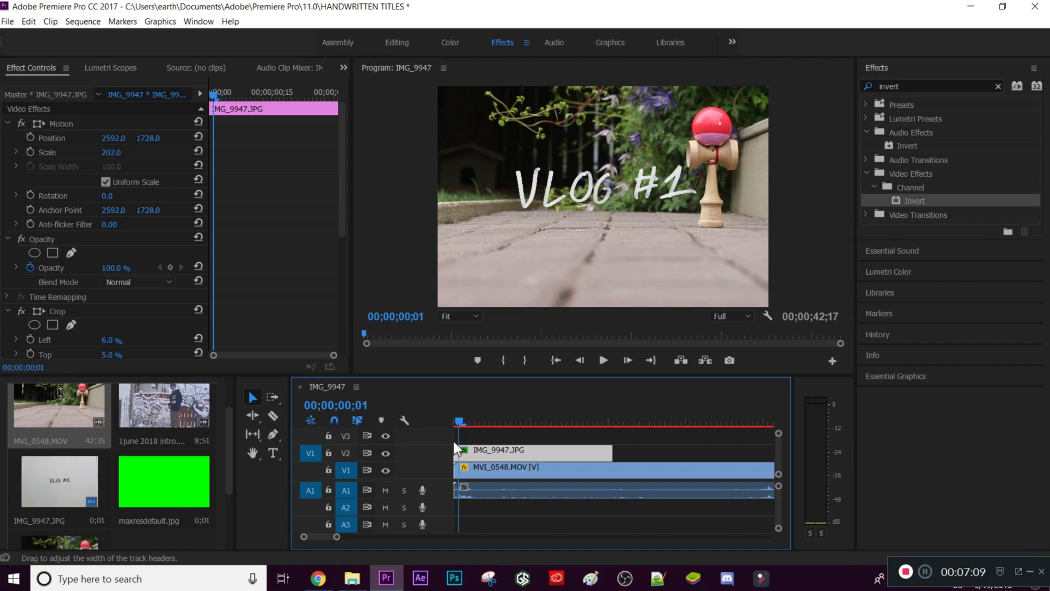
- Delete all clips from the IMG_9947 sequence and return the playhead to 00;00;00;00
key(minus)
key(minus)
key(minus)
key(minus)
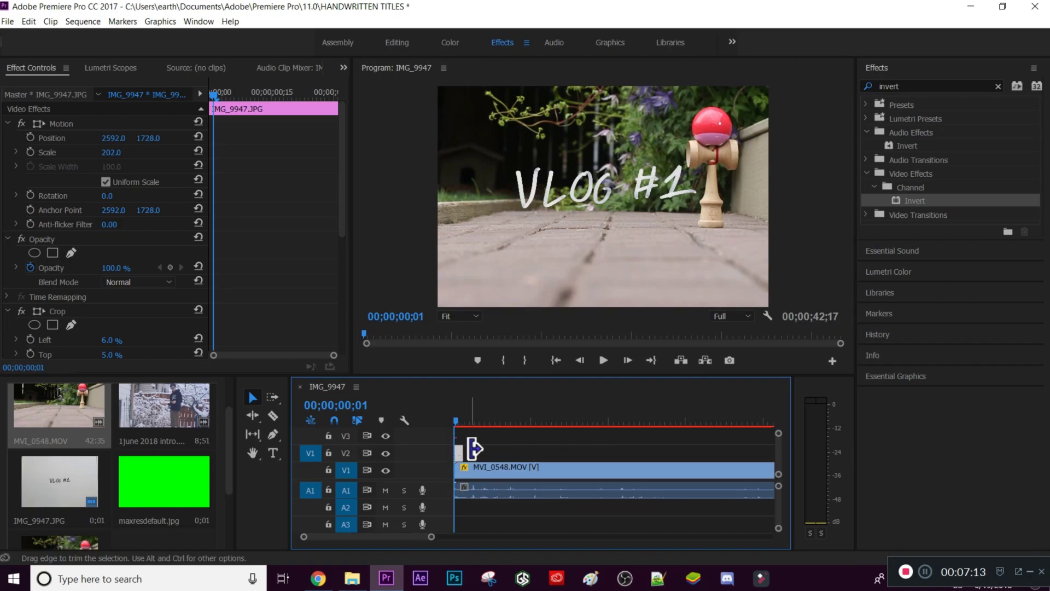
key(minus)
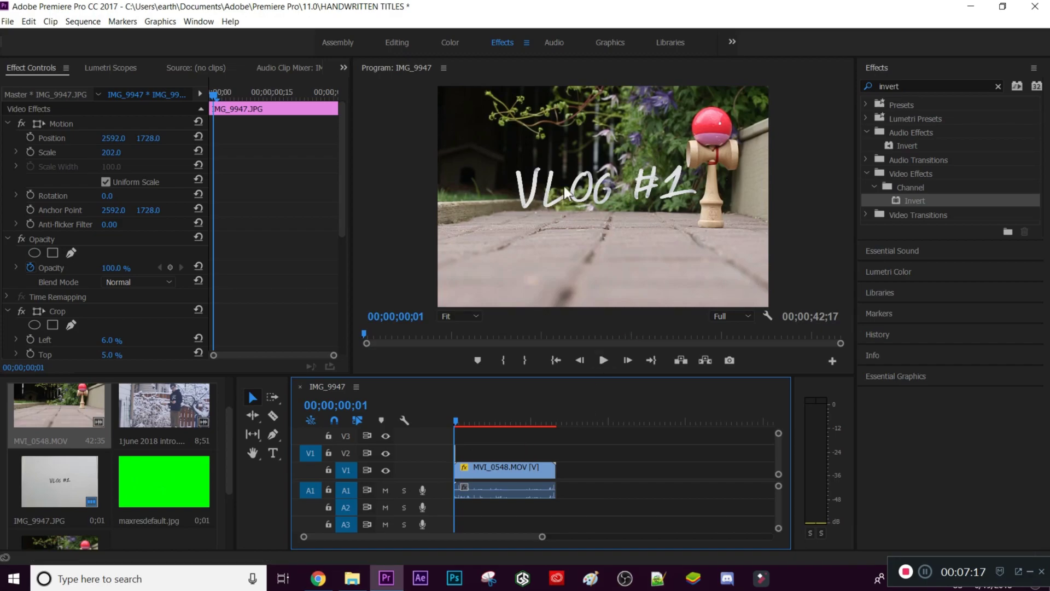
drag(611, 439, 425, 498)
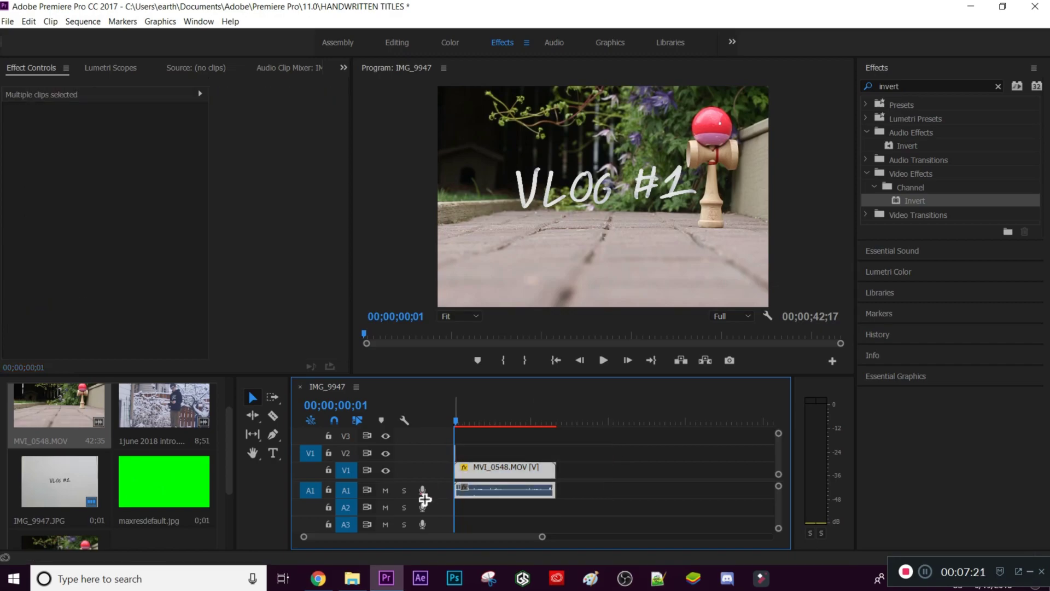
key(Delete)
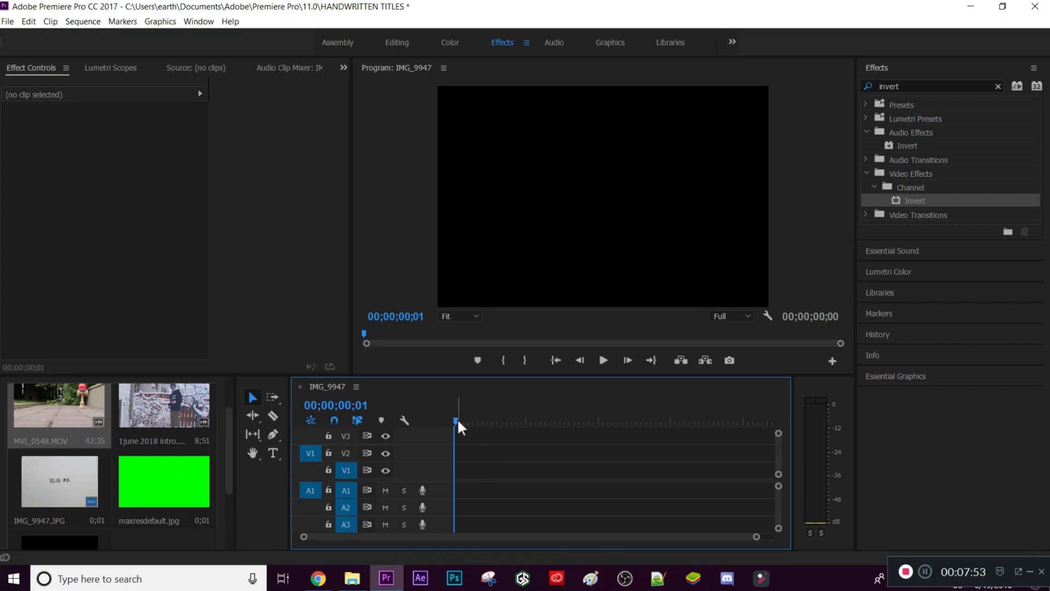
drag(458, 421, 433, 434)
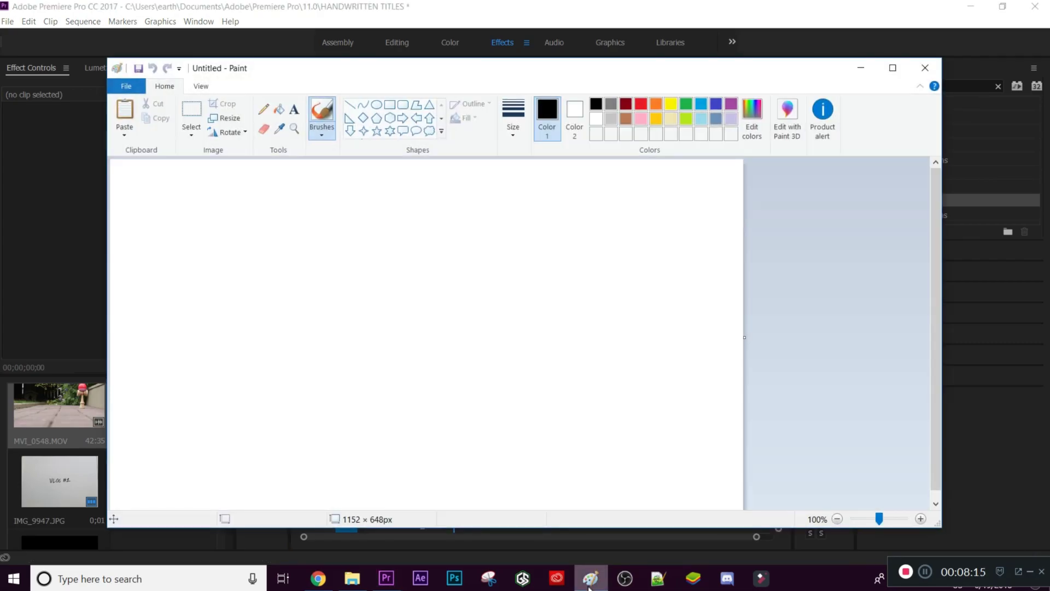
- In Paint, open the VLOG 1 picture from the THUMBNAILS folder on drive D
click(128, 83)
click(158, 143)
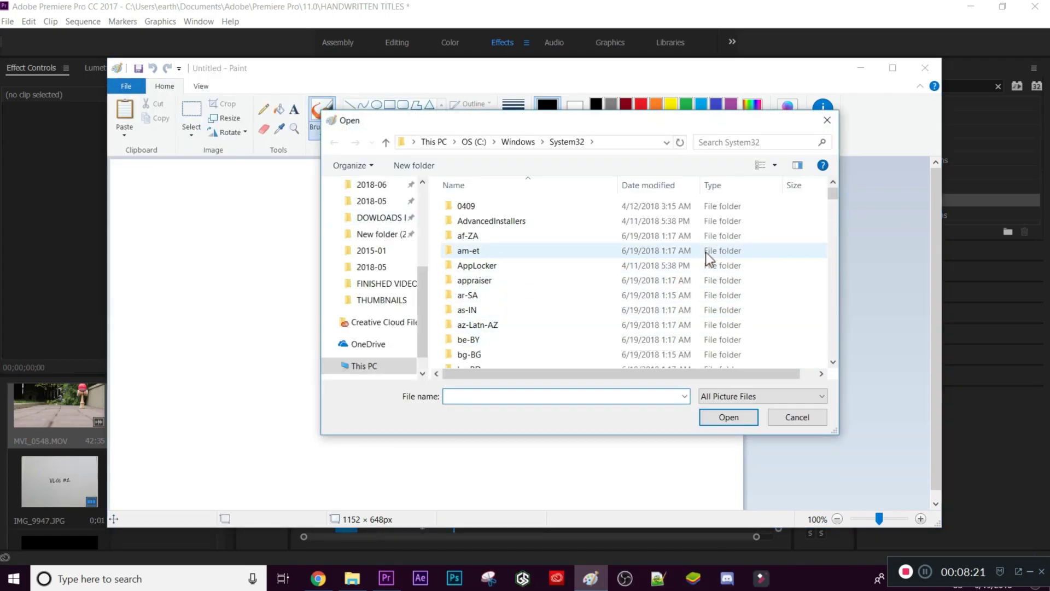
drag(832, 198, 836, 281)
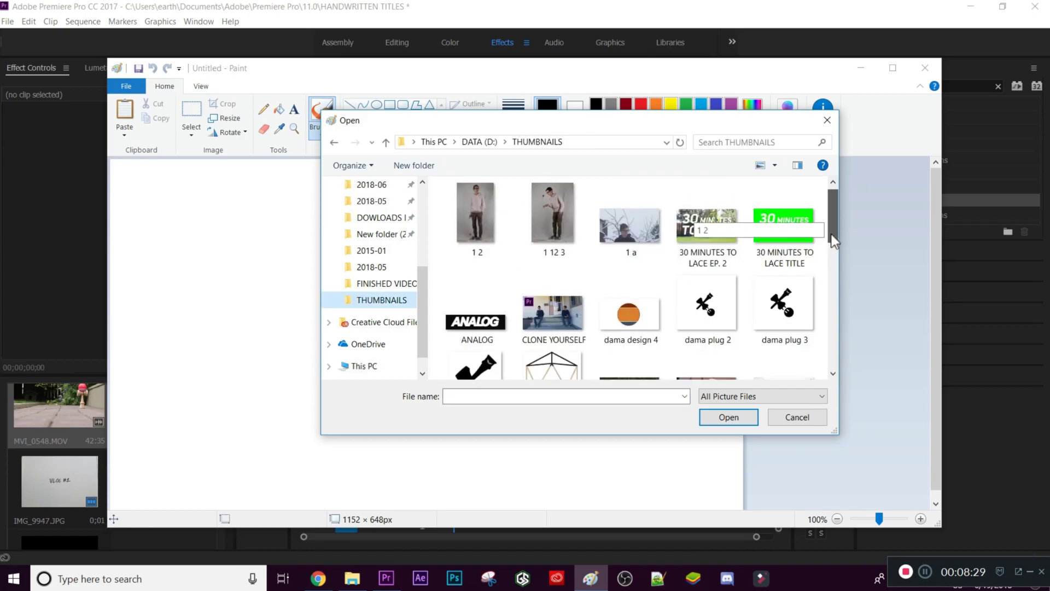
drag(832, 234, 799, 376)
click(632, 330)
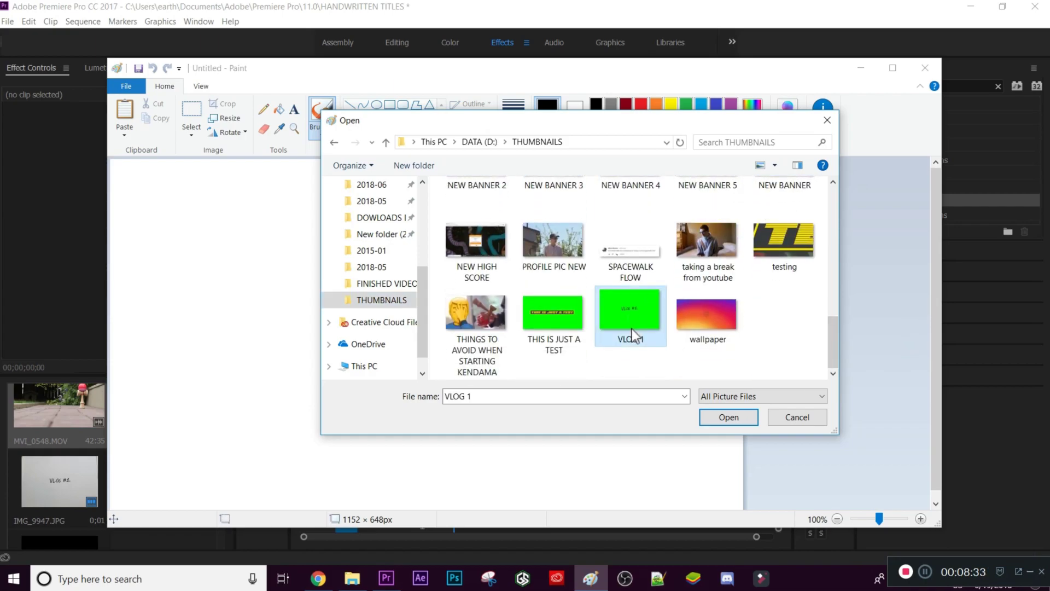
click(737, 424)
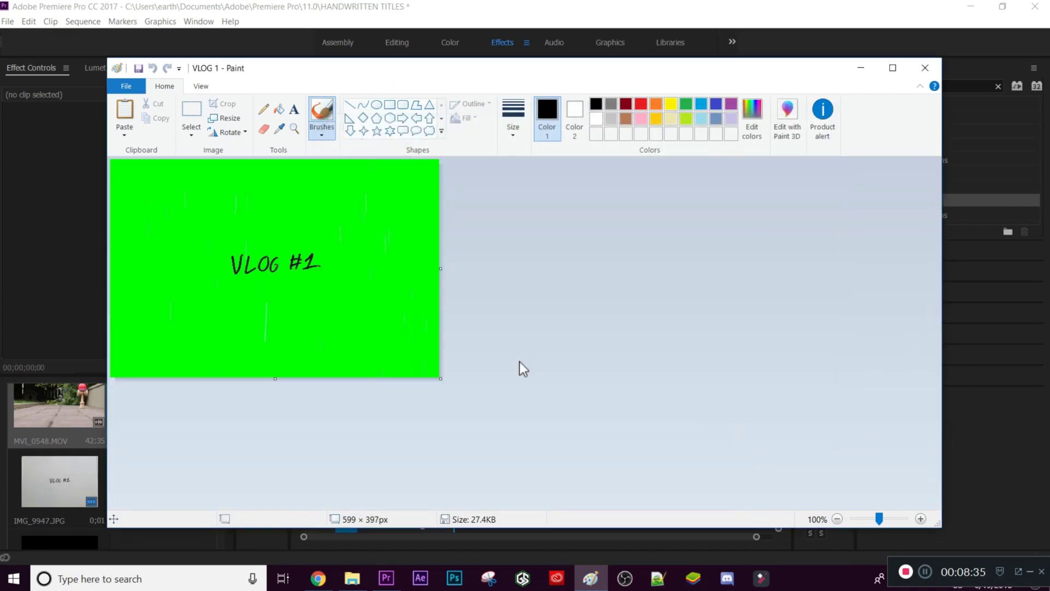
- Magnify the handwritten VLOG #1 lettering to 800% for a close look at its strokes
click(127, 86)
click(485, 256)
click(197, 86)
click(125, 127)
click(125, 127)
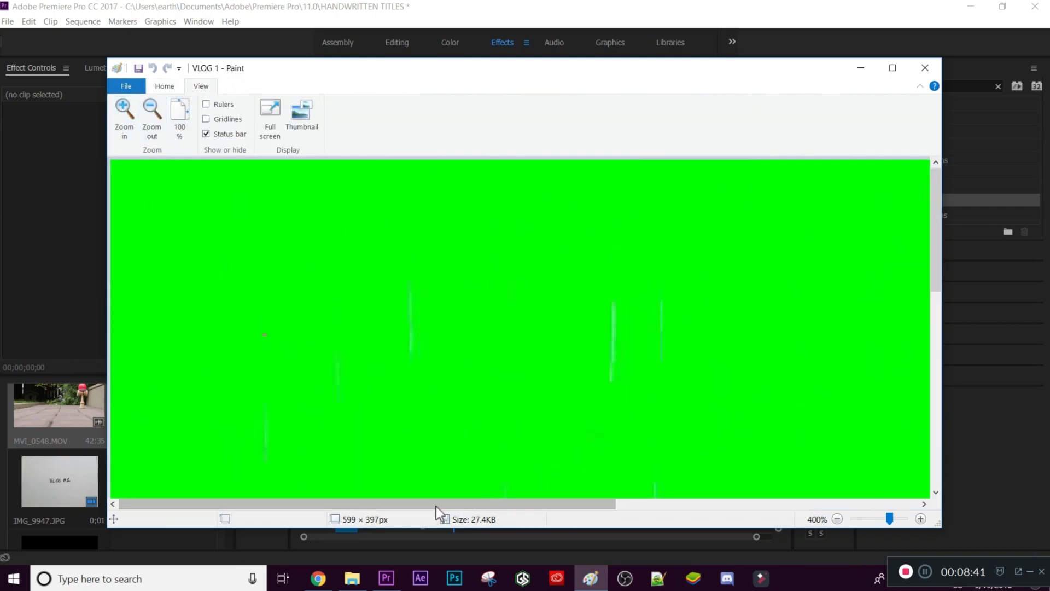
drag(445, 501, 647, 502)
mouse_move(937, 236)
mouse_down()
mouse_move(943, 340)
mouse_move(966, 317)
mouse_up()
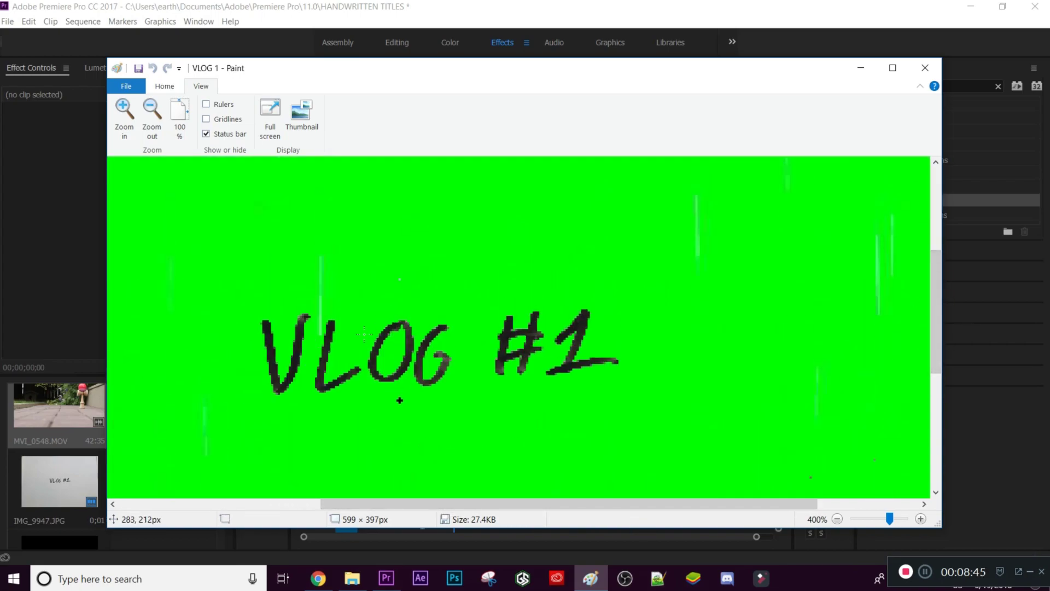
click(182, 89)
click(202, 88)
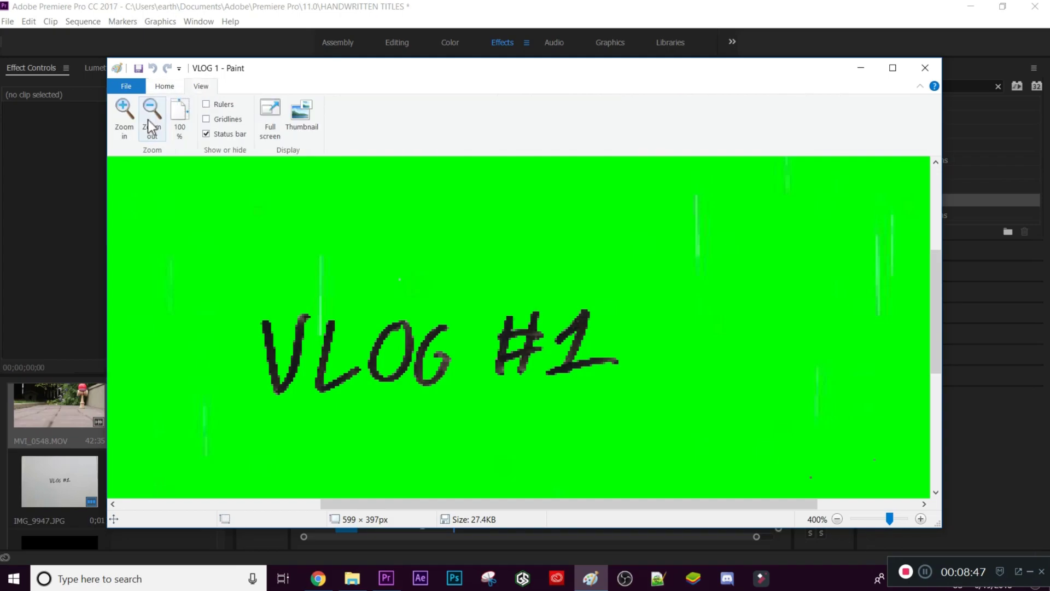
click(124, 112)
click(125, 112)
click(122, 117)
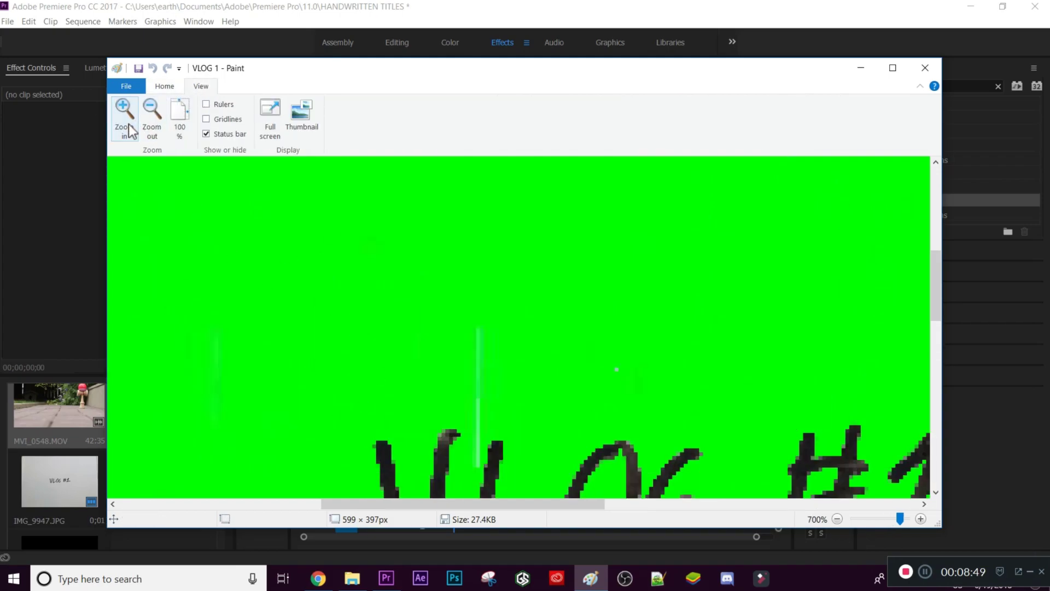
drag(420, 504, 490, 526)
drag(934, 276, 942, 306)
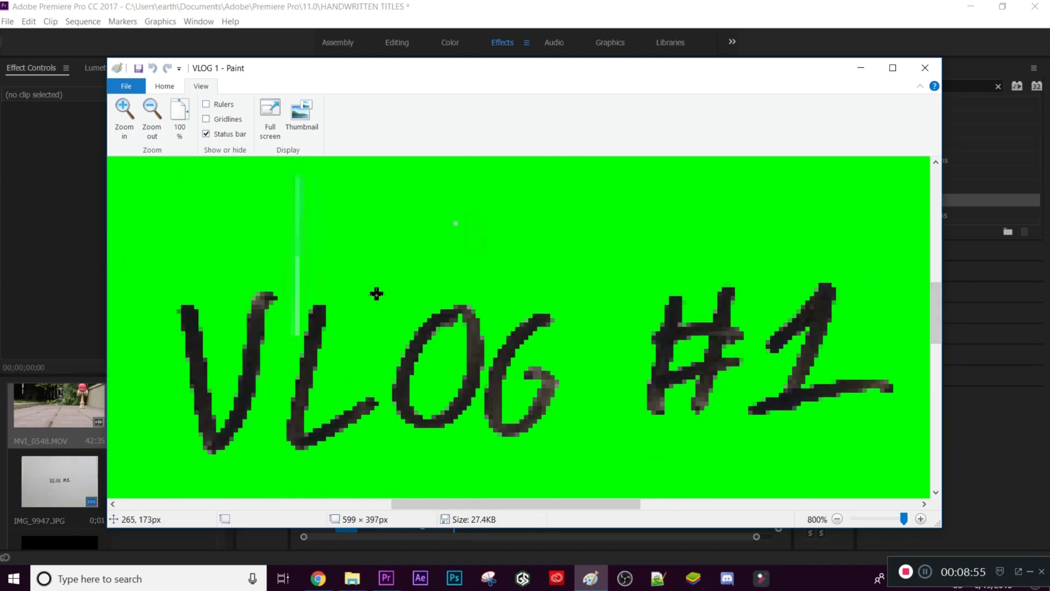
- Sample the green background as Color 1 and brush over the horizontal base stroke of the 1
click(165, 86)
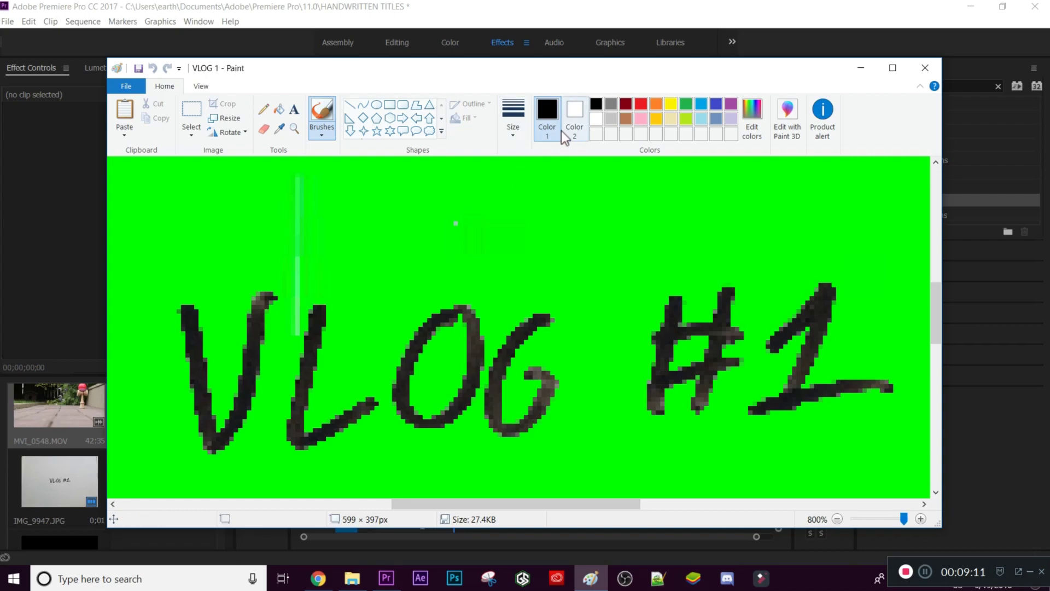
click(282, 131)
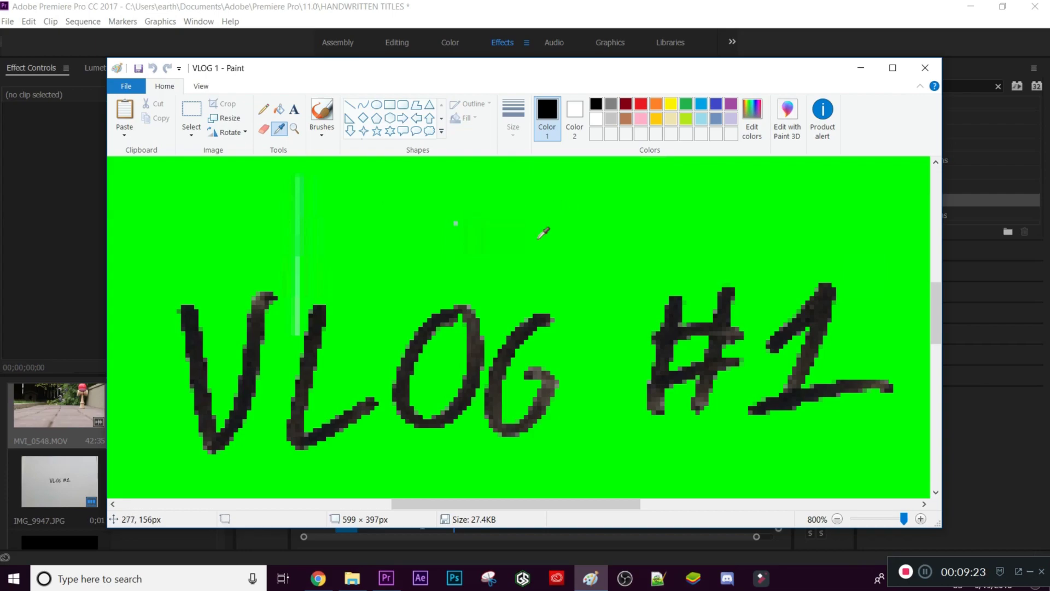
click(593, 233)
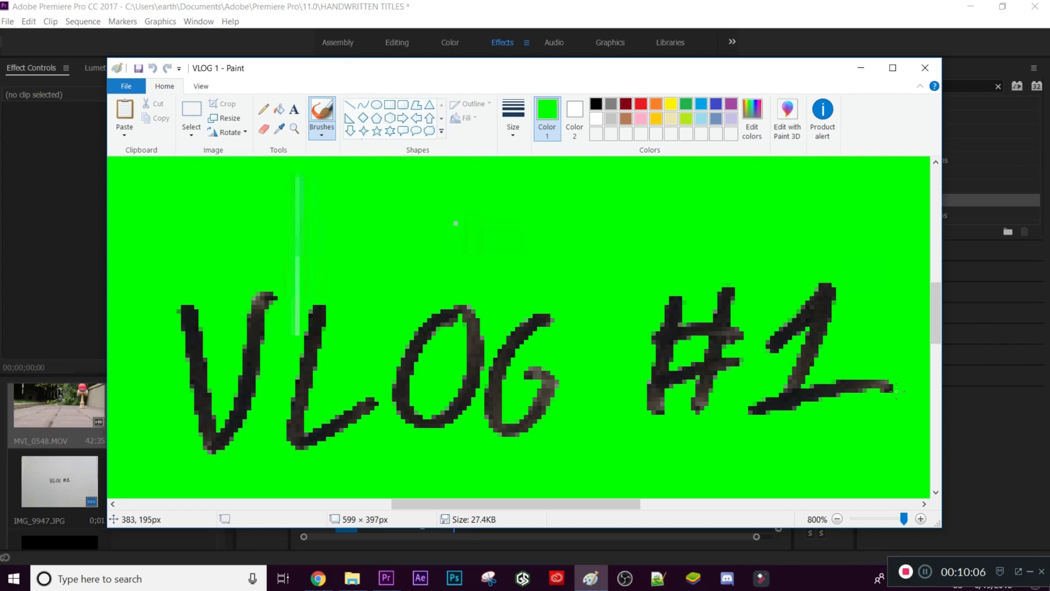
mouse_move(882, 382)
mouse_down()
mouse_move(872, 401)
mouse_move(873, 378)
mouse_move(856, 404)
mouse_move(861, 379)
mouse_move(837, 419)
mouse_move(843, 389)
mouse_move(814, 427)
mouse_move(829, 387)
mouse_move(808, 422)
mouse_move(823, 374)
mouse_move(796, 418)
mouse_move(812, 383)
mouse_move(793, 404)
mouse_move(755, 414)
mouse_move(799, 395)
mouse_move(761, 410)
mouse_up()
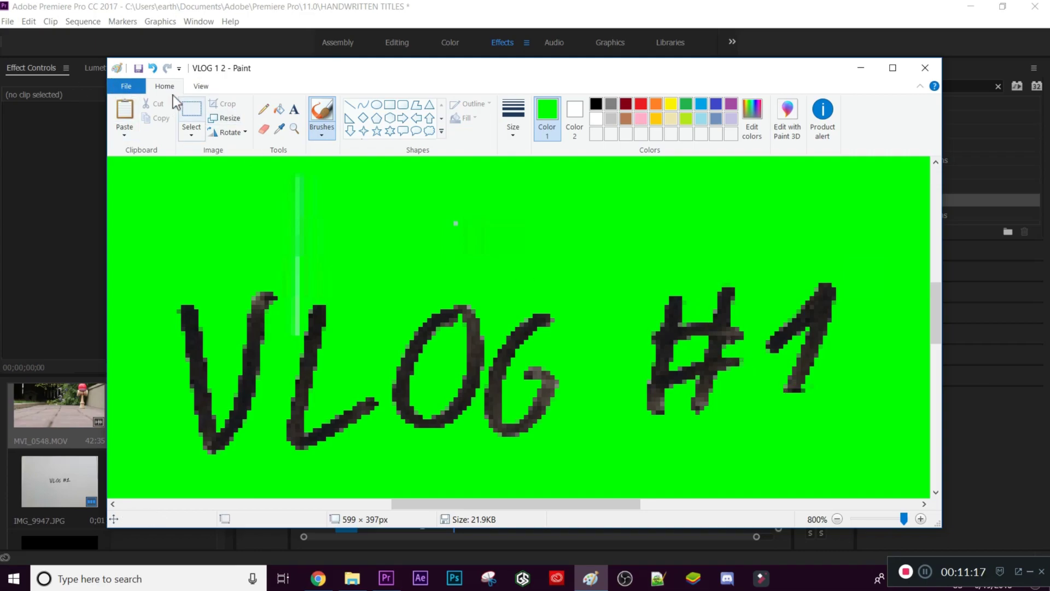
- Save the edited picture as a PNG named VLOG 1 2 in the THUMBNAILS folder, replacing the existing file
click(130, 83)
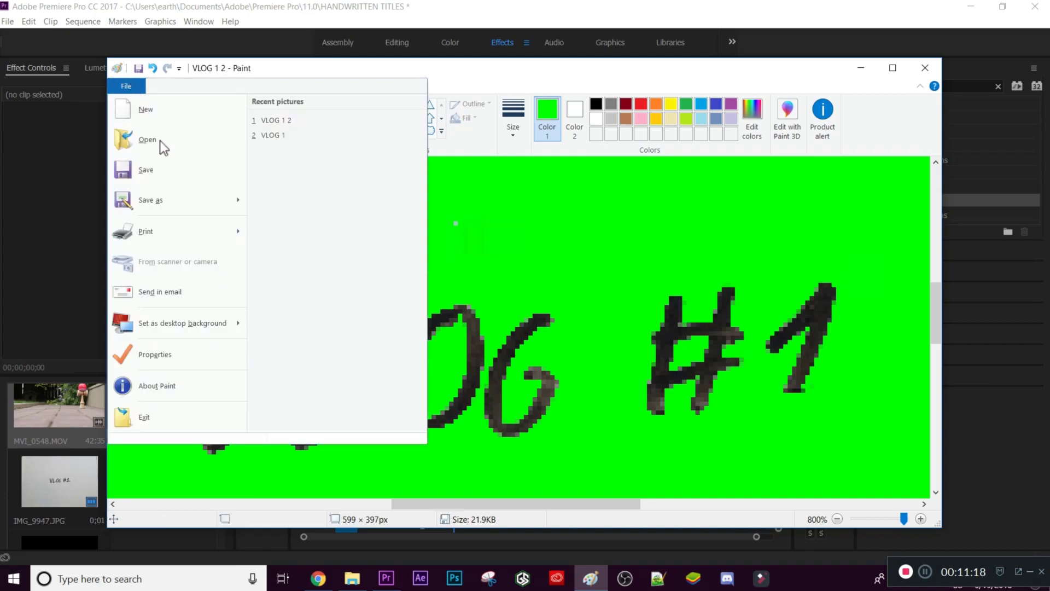
click(165, 198)
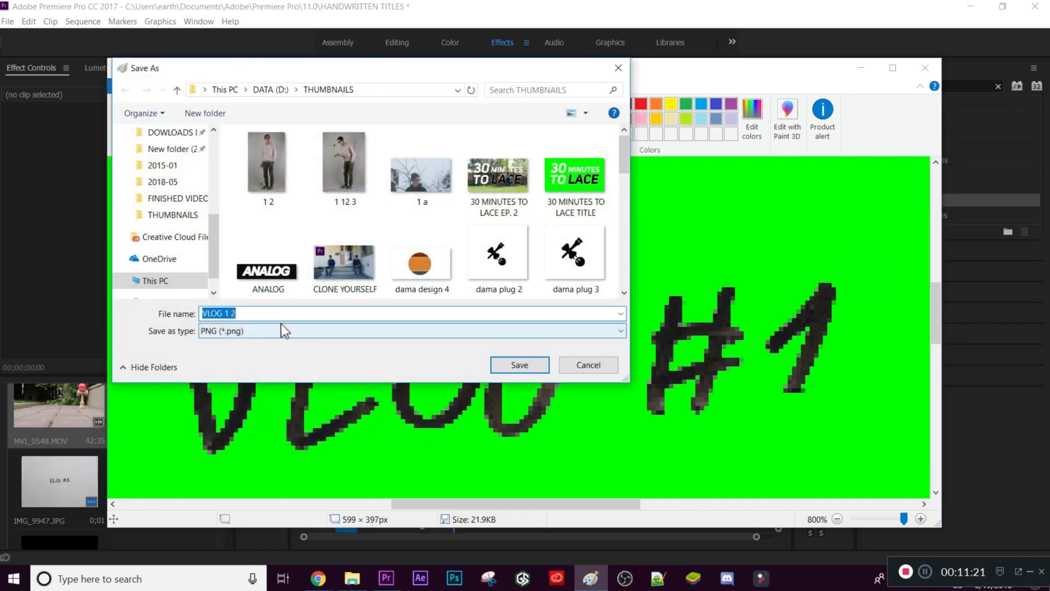
click(258, 316)
key(BackSpace)
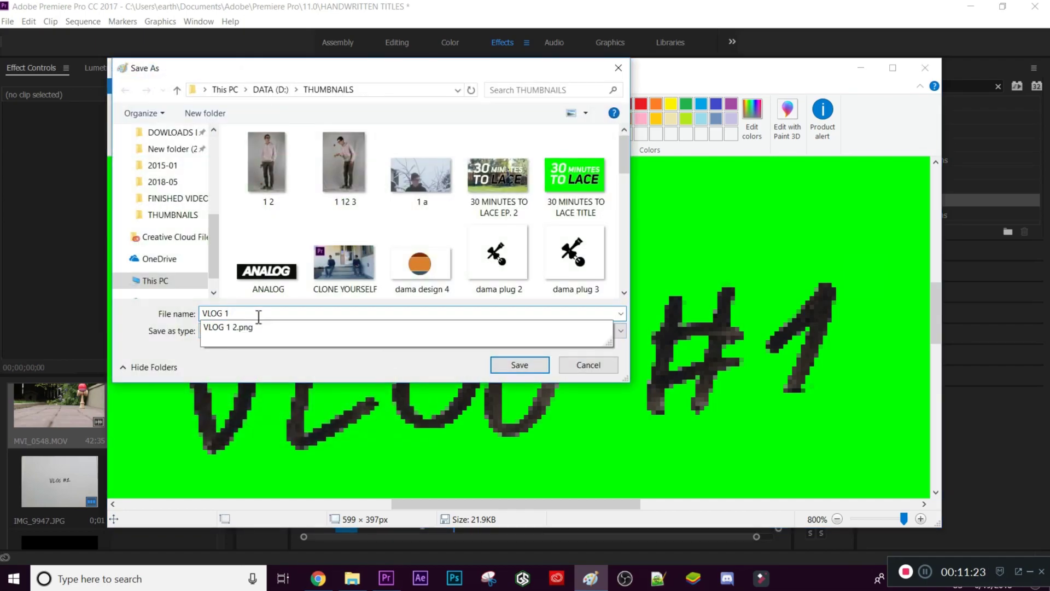
key(BackSpace)
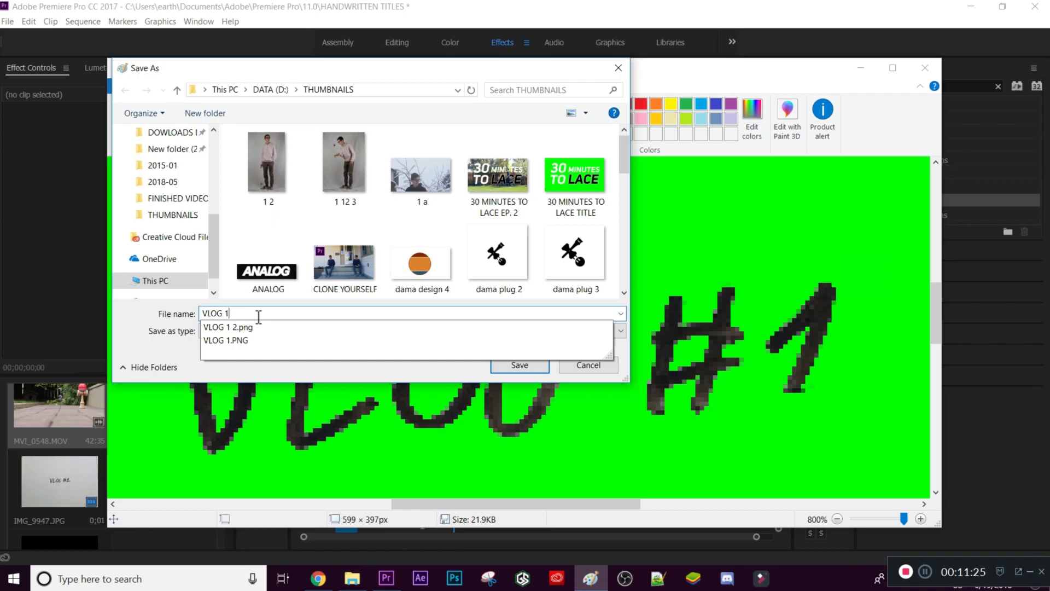
text(2)
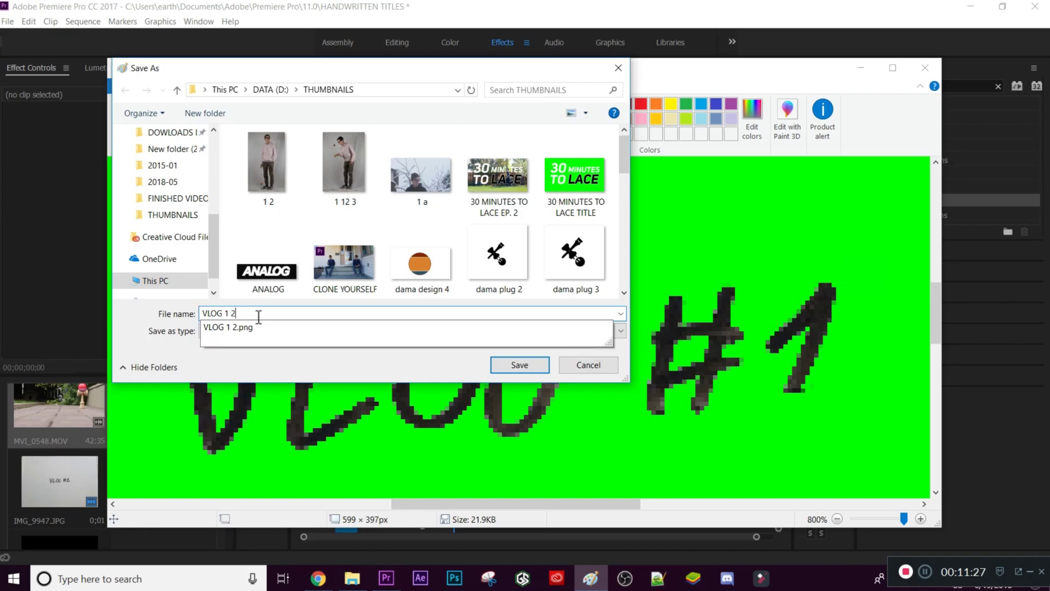
click(505, 368)
click(505, 368)
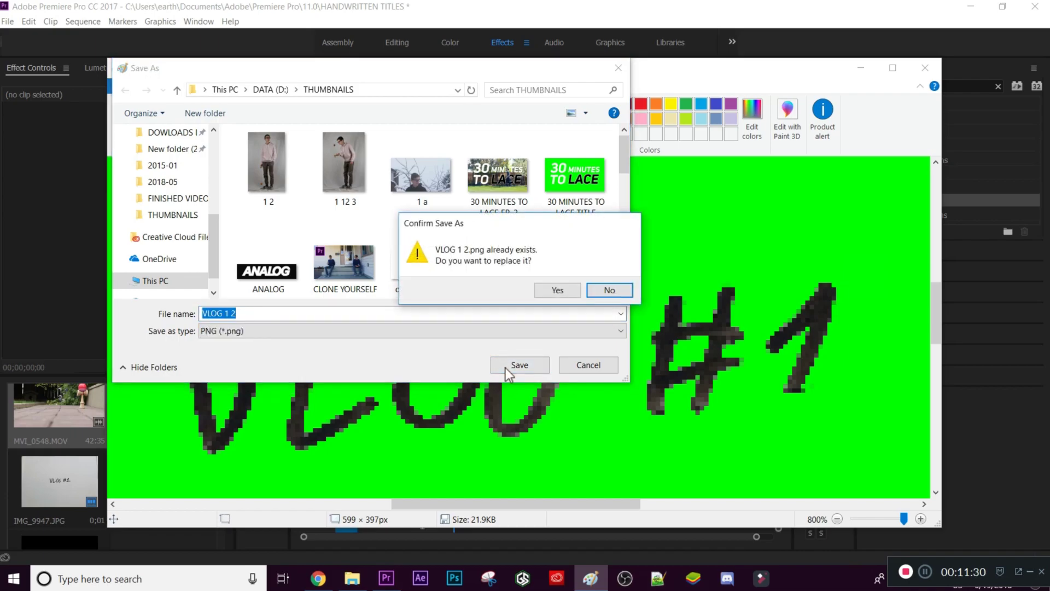
click(559, 289)
- Brush green over the long stem of the 1 and save the picture as a PNG named VLOG 1 3
mouse_move(799, 358)
mouse_down()
mouse_move(790, 389)
mouse_move(825, 287)
mouse_move(805, 317)
mouse_up()
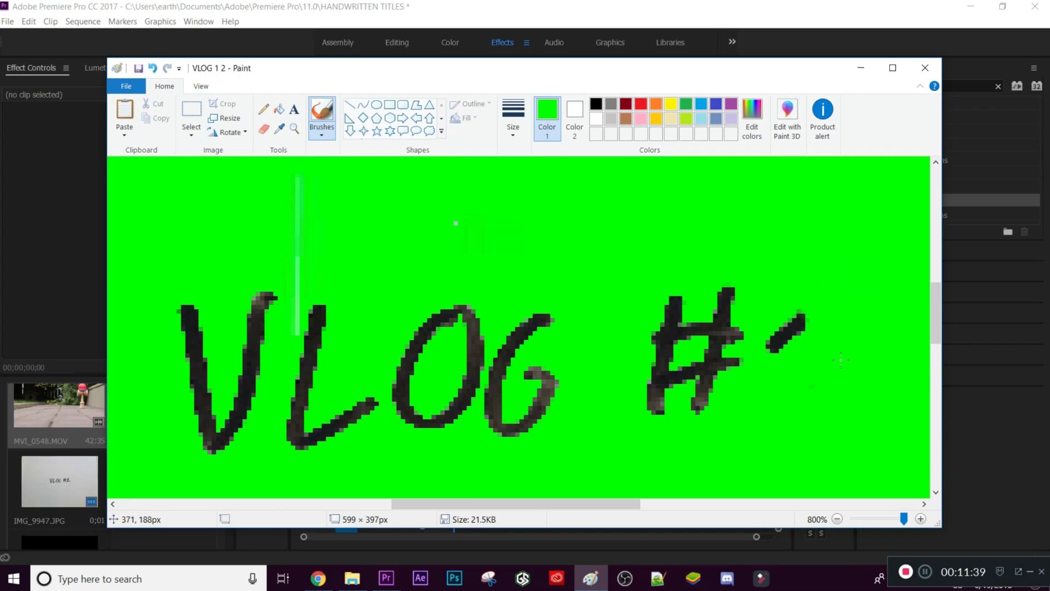
key(ctrl+z)
click(136, 86)
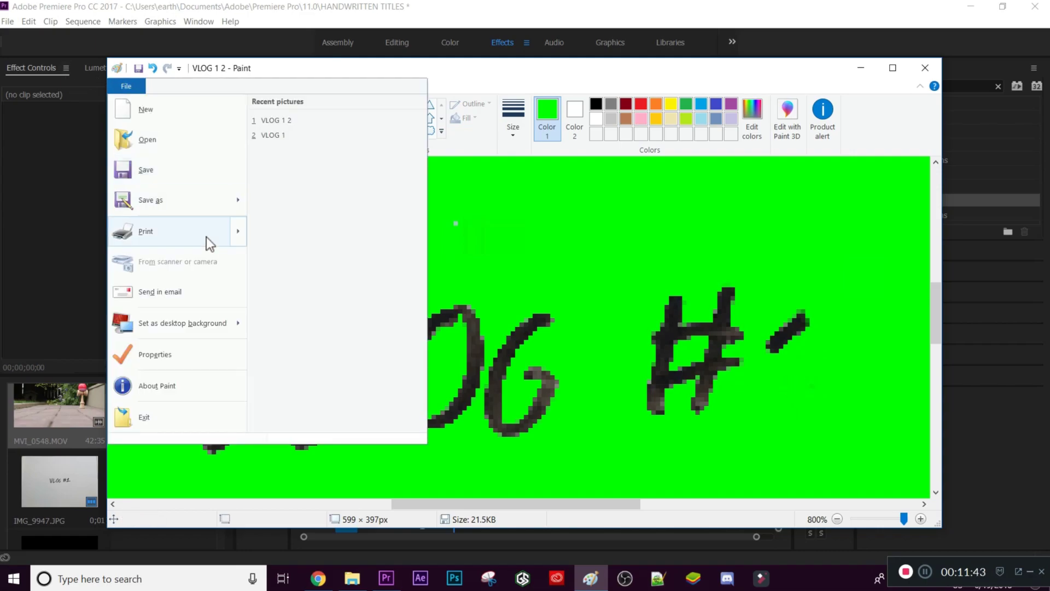
click(191, 210)
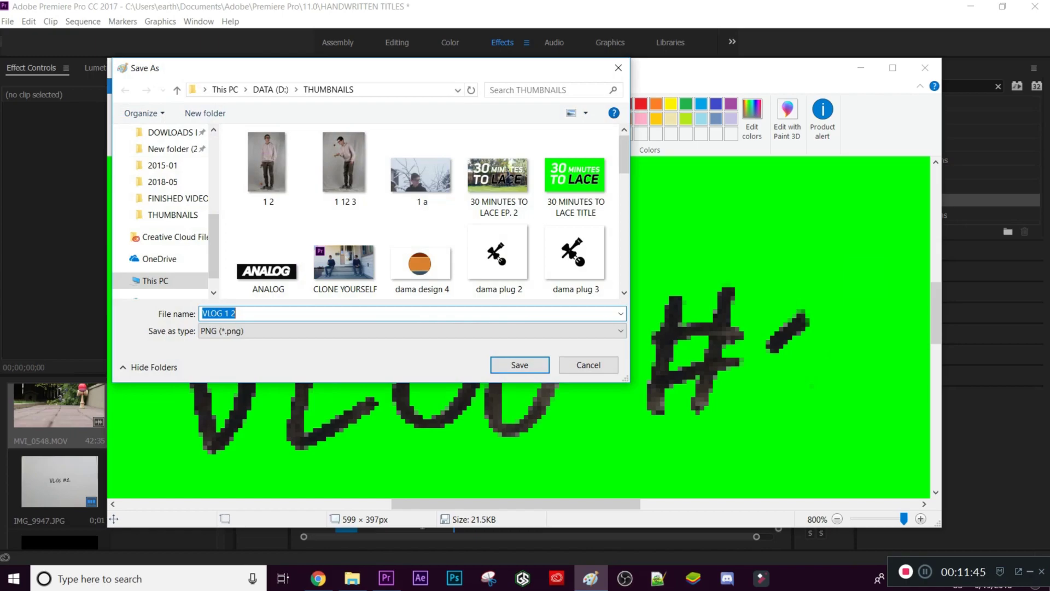
click(340, 314)
key(BackSpace)
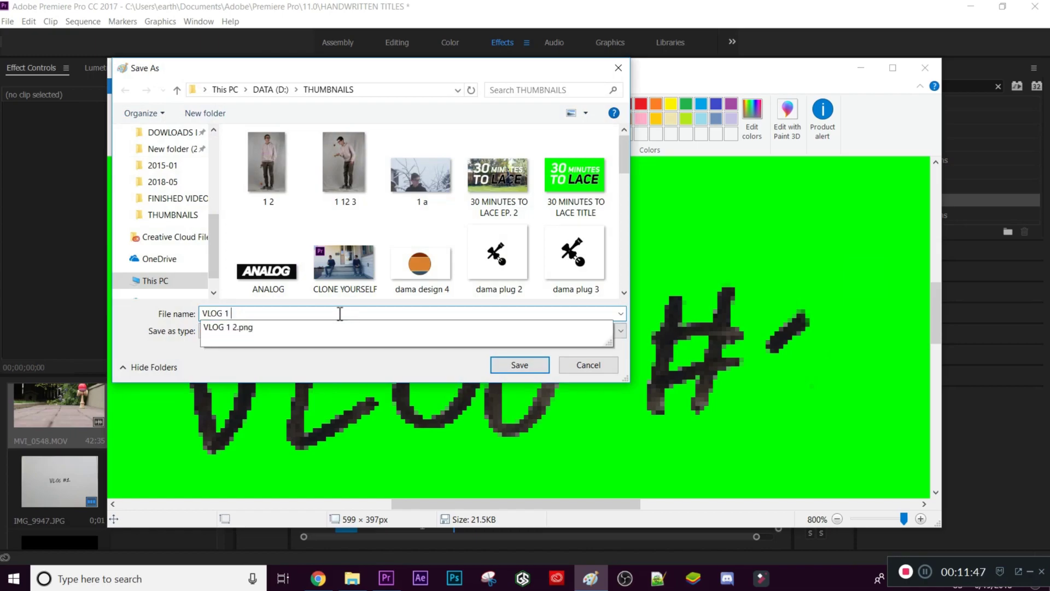
text(3)
key(Return)
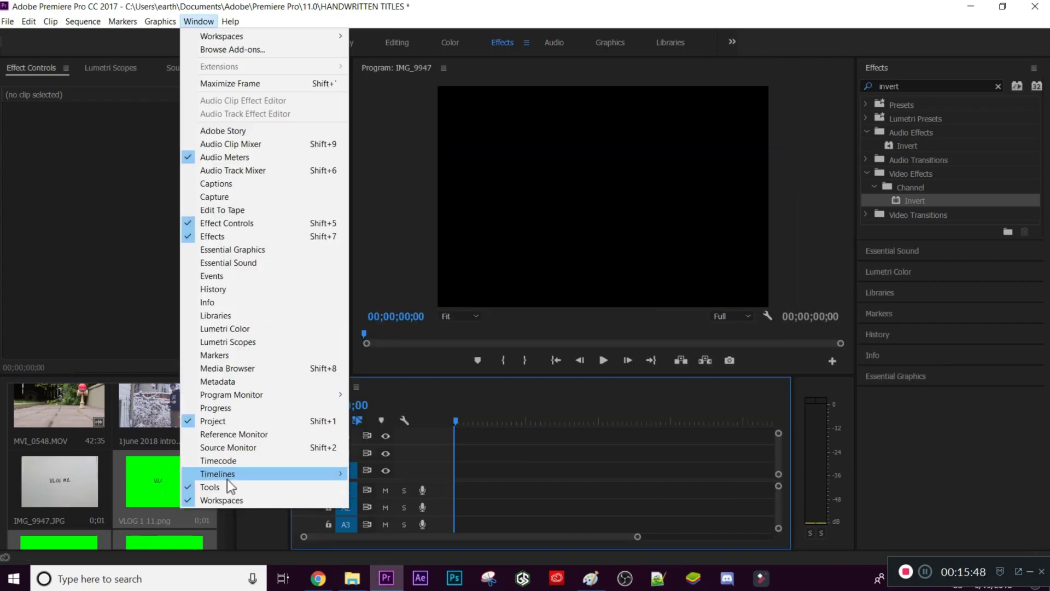
- Set the still image default duration to 1 frame in the Timeline preferences
click(224, 487)
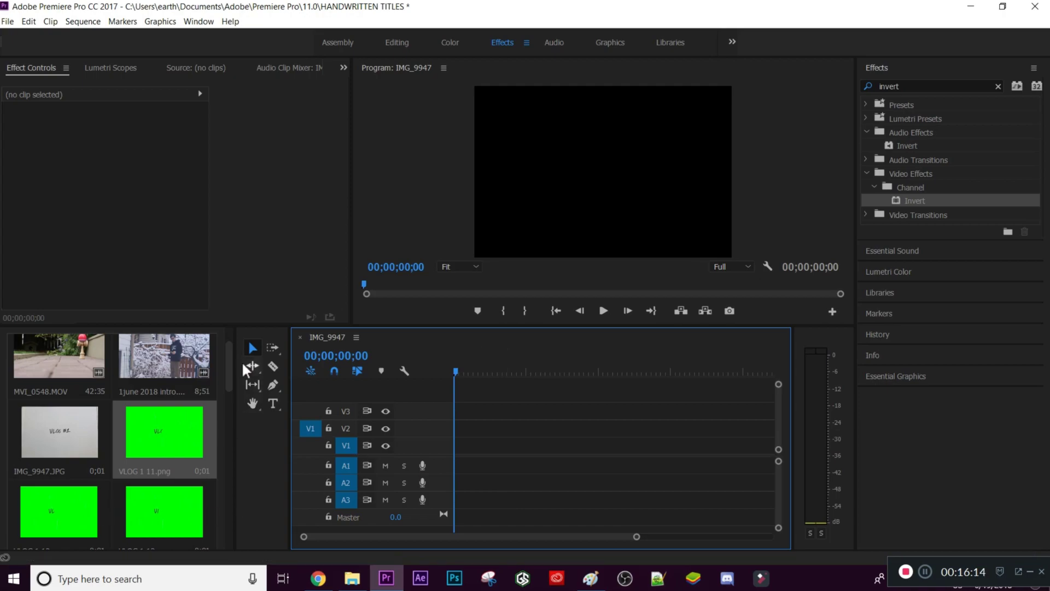
mouse_move(228, 365)
mouse_down()
mouse_move(231, 517)
mouse_move(240, 372)
mouse_up()
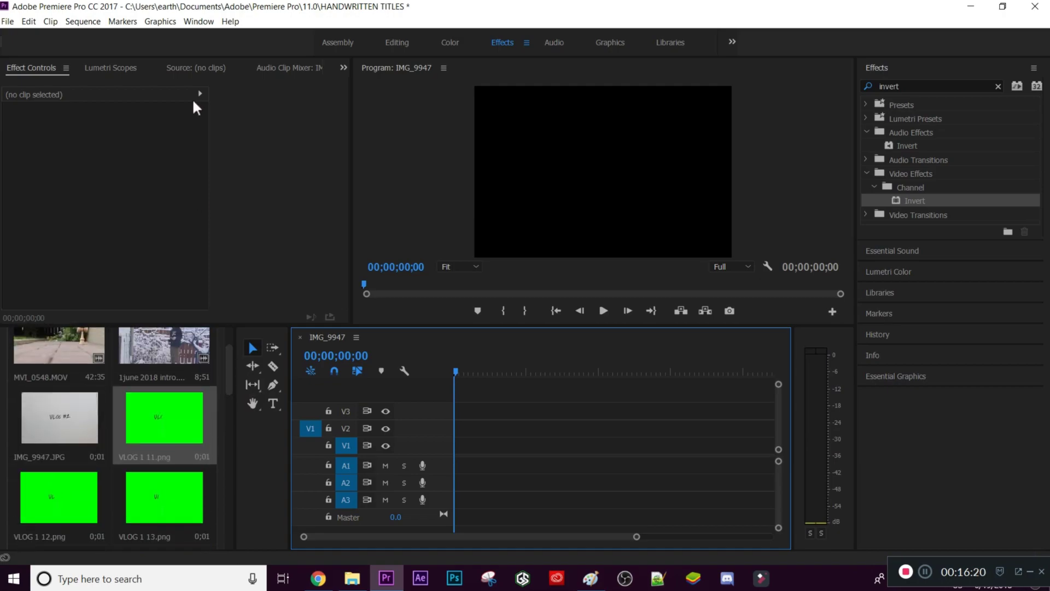
click(27, 20)
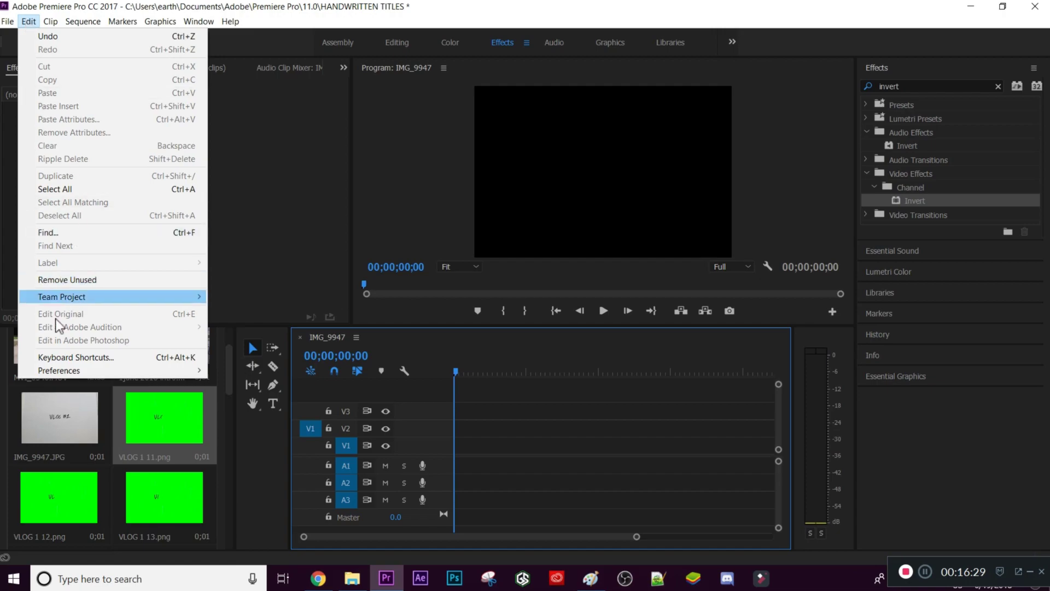
mouse_move(80, 374)
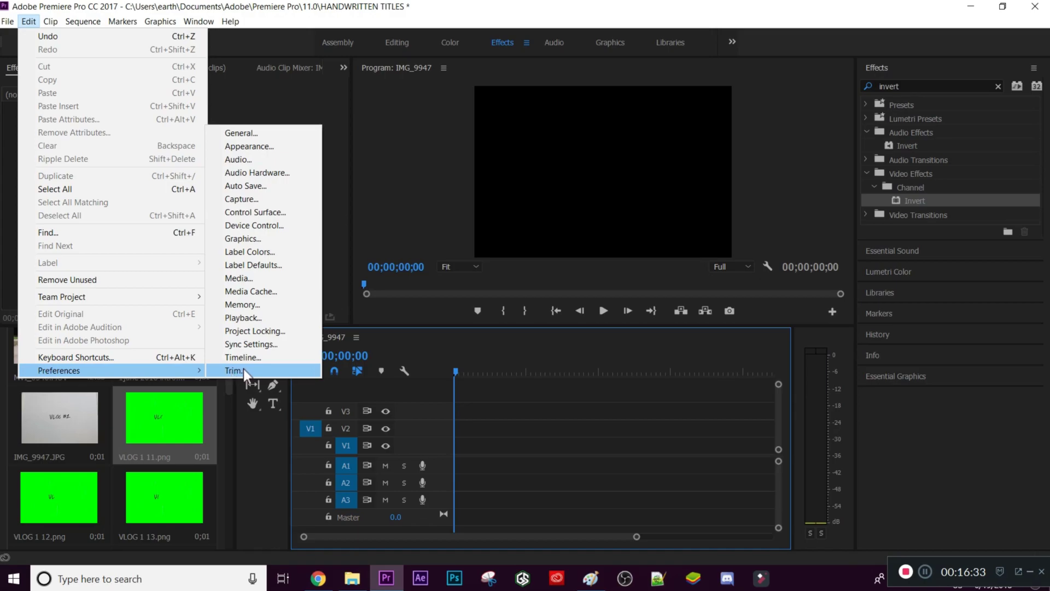
click(264, 353)
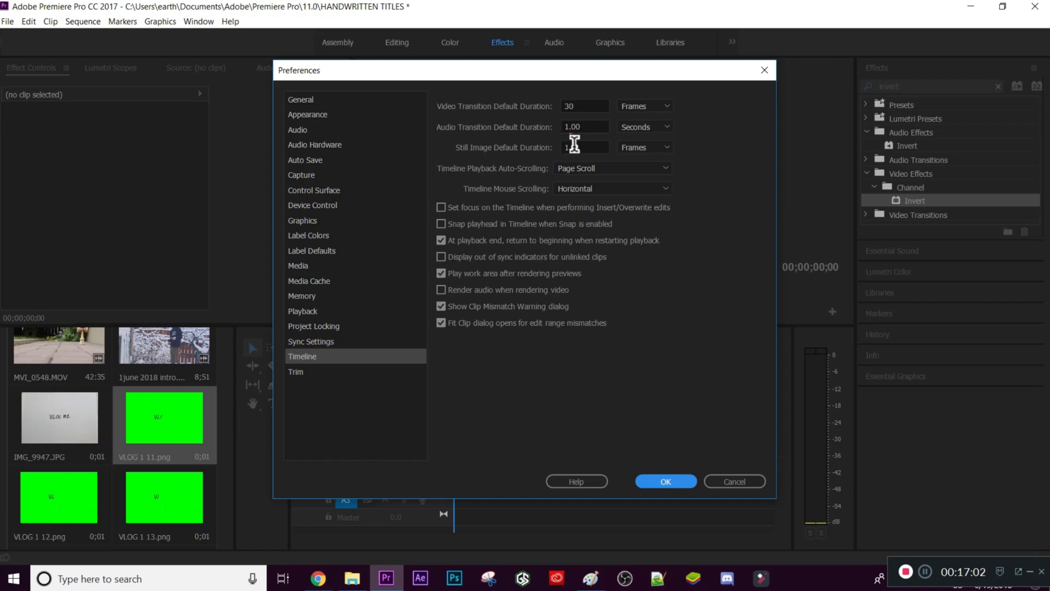
click(658, 146)
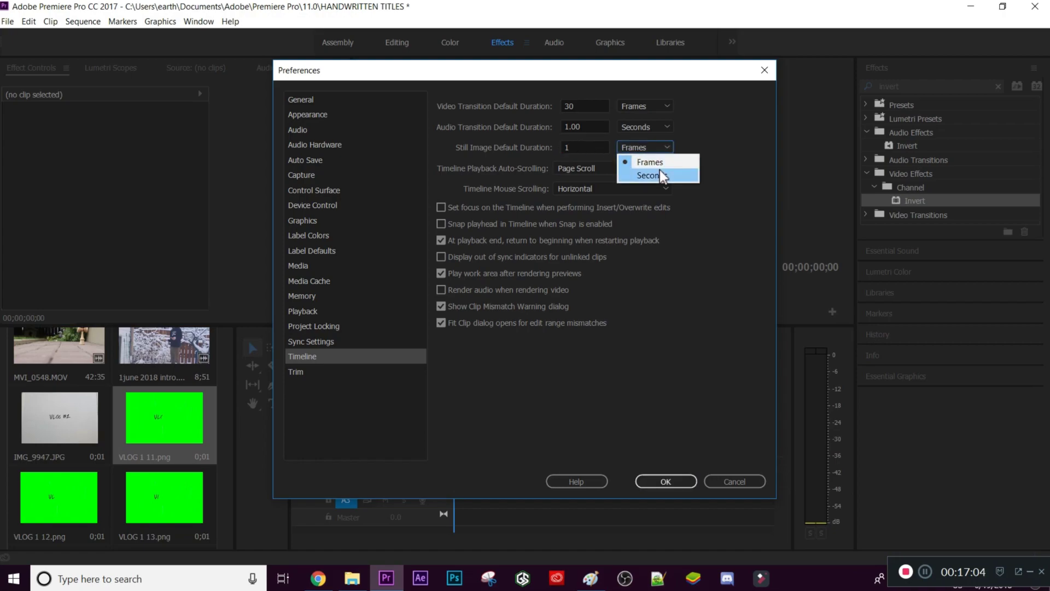
click(656, 162)
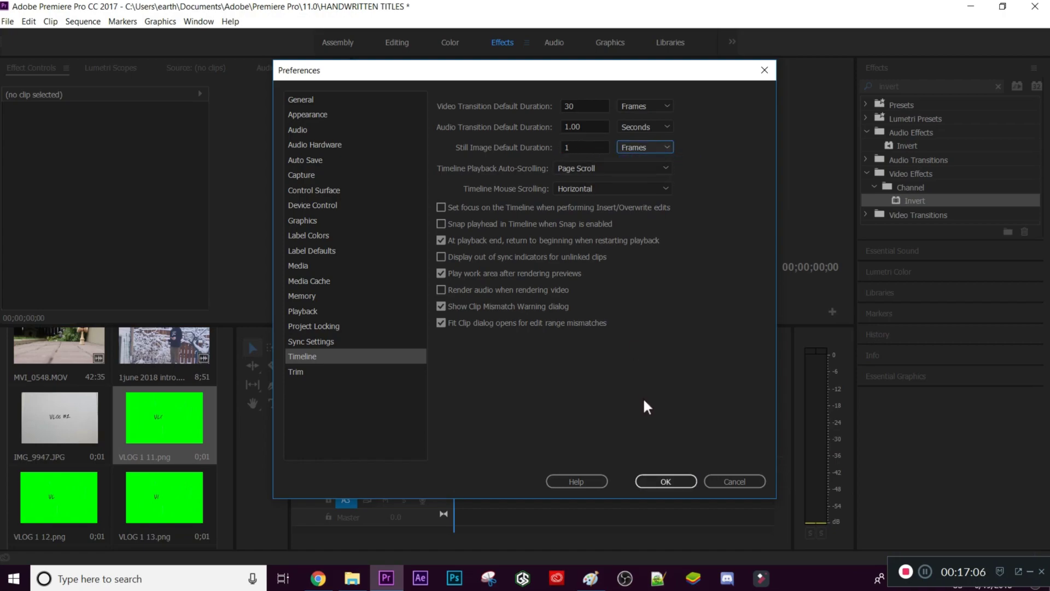
click(670, 481)
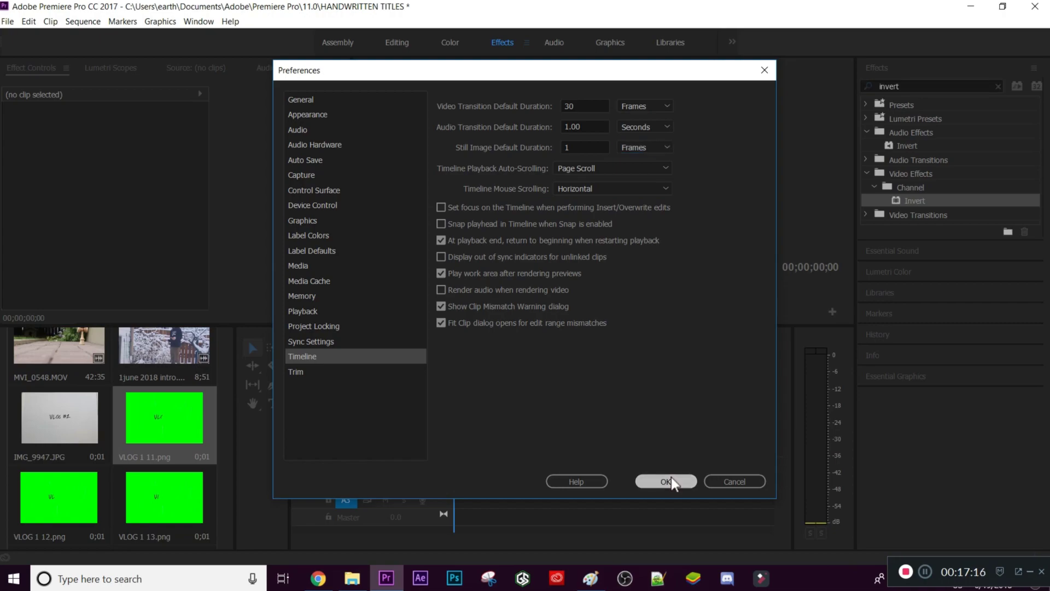
- Place the VLOG 1, VLOG 1 2, VLOG 1 3 and VLOG 1 4 images end to end on V1 from the sequence start
key(=)
key(=)
key(=)
key(=)
key(=)
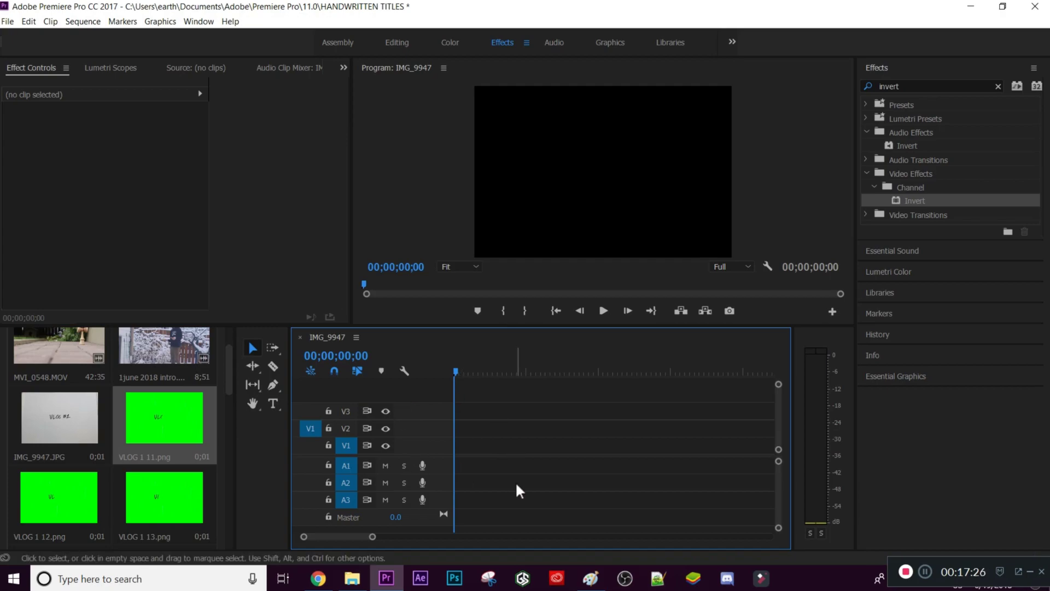
drag(231, 366, 229, 487)
drag(59, 534, 454, 447)
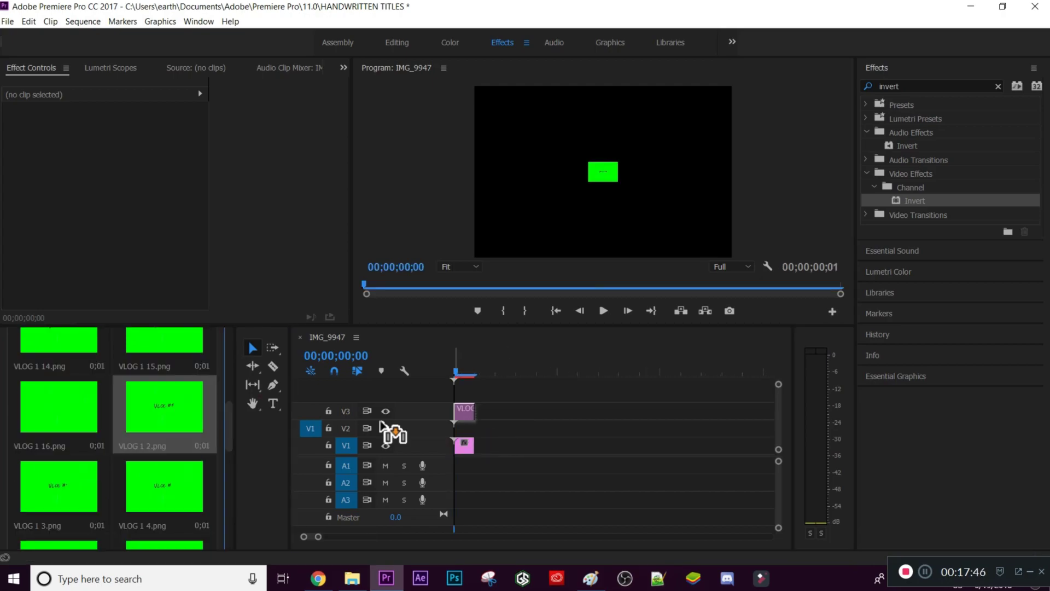
drag(394, 434, 437, 461)
drag(65, 489, 497, 453)
drag(154, 497, 528, 458)
- Append the images VLOG 1 5 through VLOG 1 16 in numerical order behind the clips on V1
scroll(228, 454, down, 1)
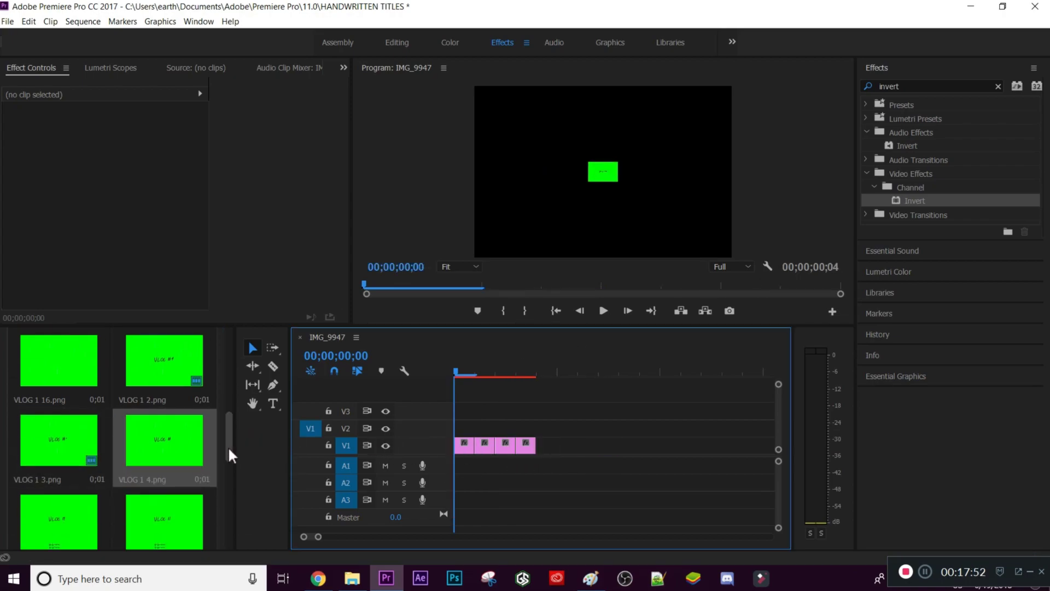
scroll(228, 454, down, 1)
drag(60, 446, 396, 456)
drag(164, 447, 566, 457)
scroll(228, 472, down, 1)
drag(100, 470, 584, 450)
drag(159, 481, 606, 451)
scroll(225, 470, down, 3)
scroll(232, 498, up, 3)
drag(59, 473, 614, 454)
drag(164, 473, 617, 450)
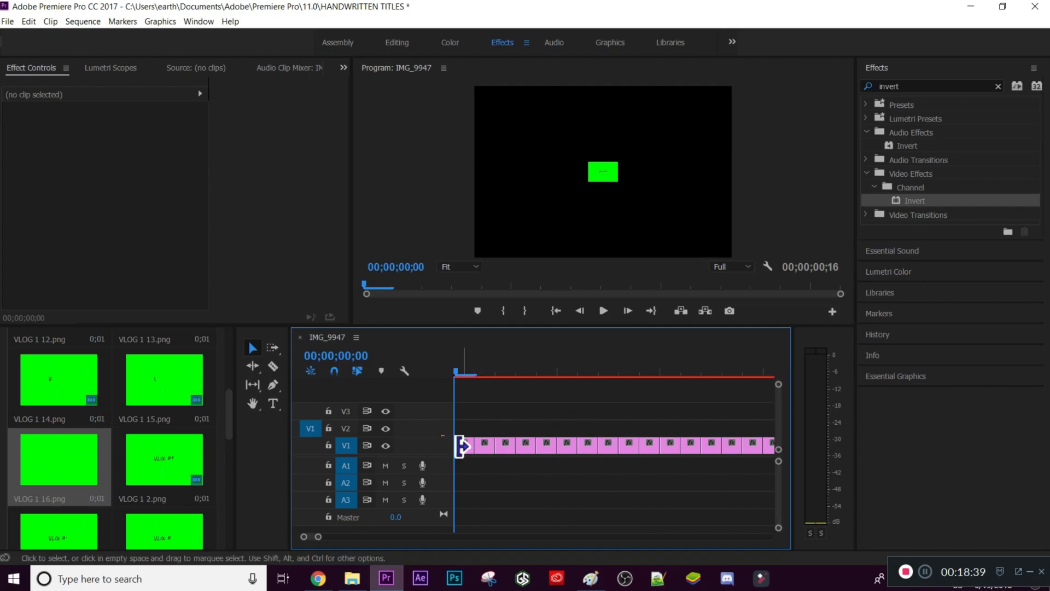
- Enlarge the first clip, VLOG 1.PNG, trying scale values of 500 and 600 before setting it to 1000
click(462, 445)
click(114, 152)
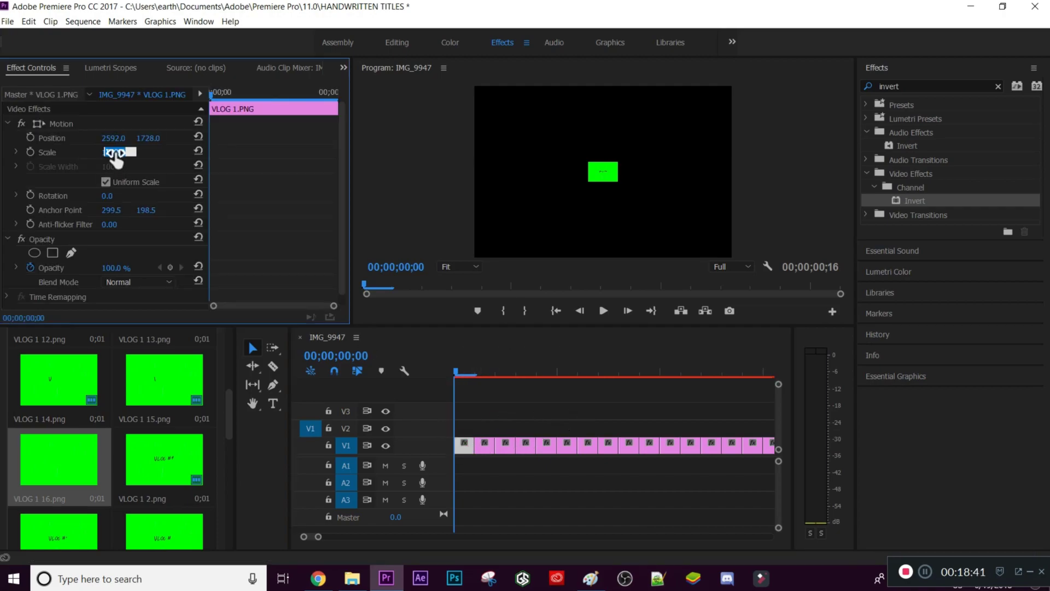
text(5)
text(00)
key(Return)
click(113, 153)
text(600)
key(Return)
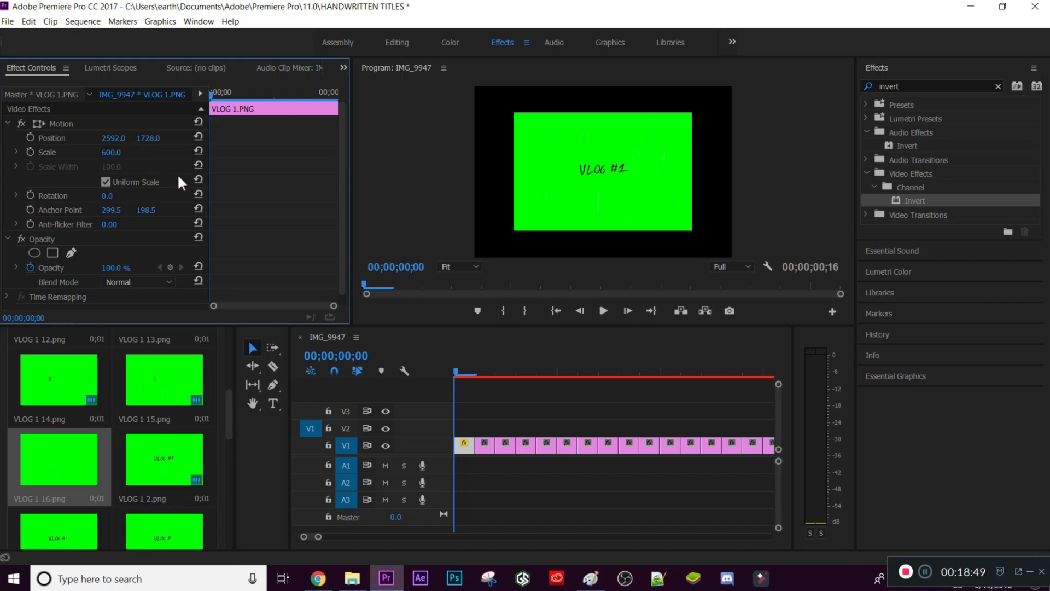
click(112, 152)
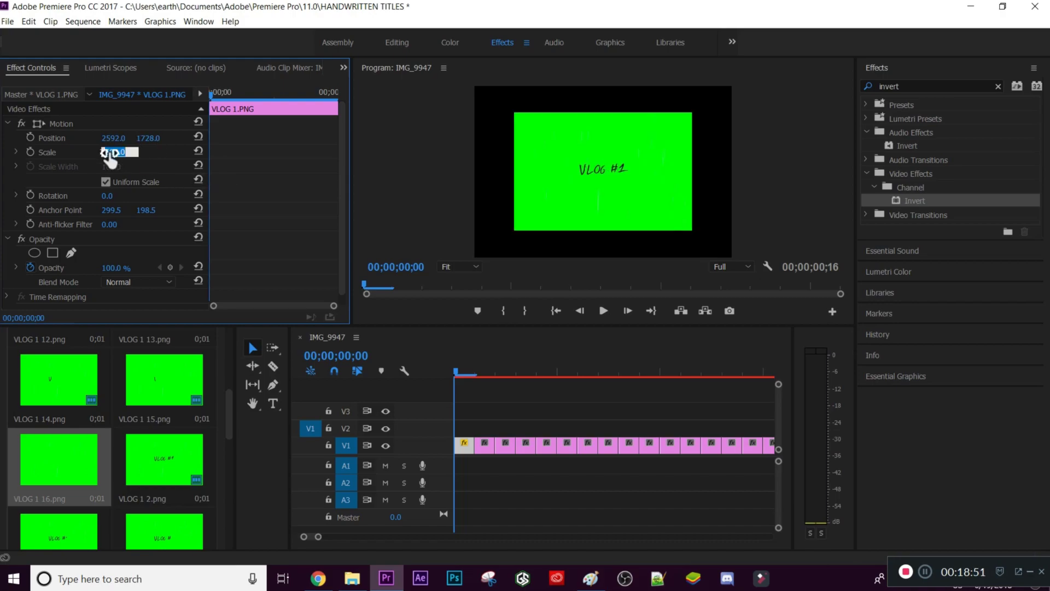
text(1000)
key(Return)
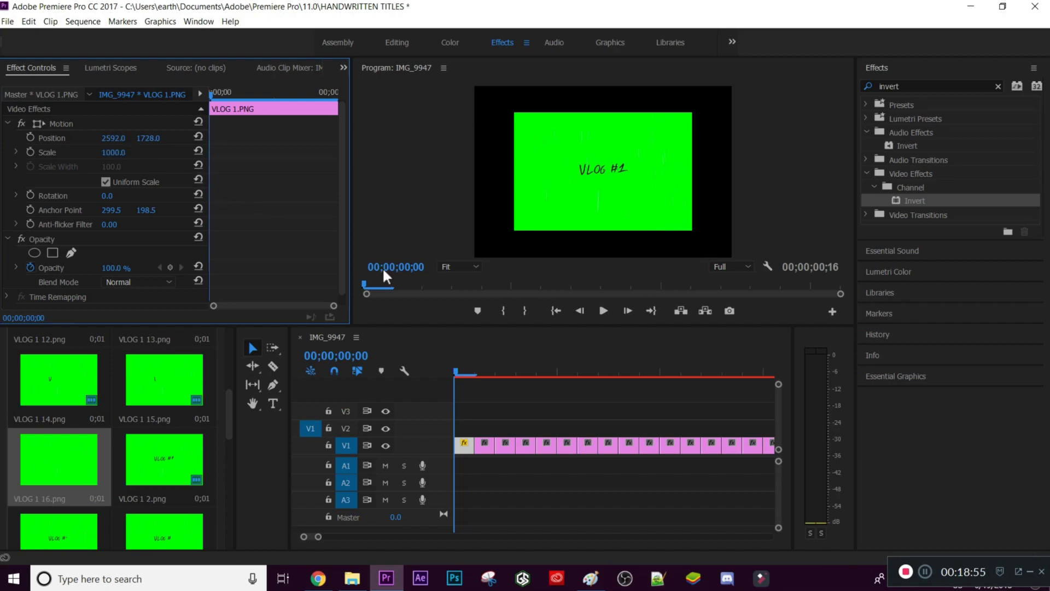
- Set the scale of the VLOG 1 2.png and VLOG 1 3.png clips on V1 to 1000
click(483, 444)
click(483, 446)
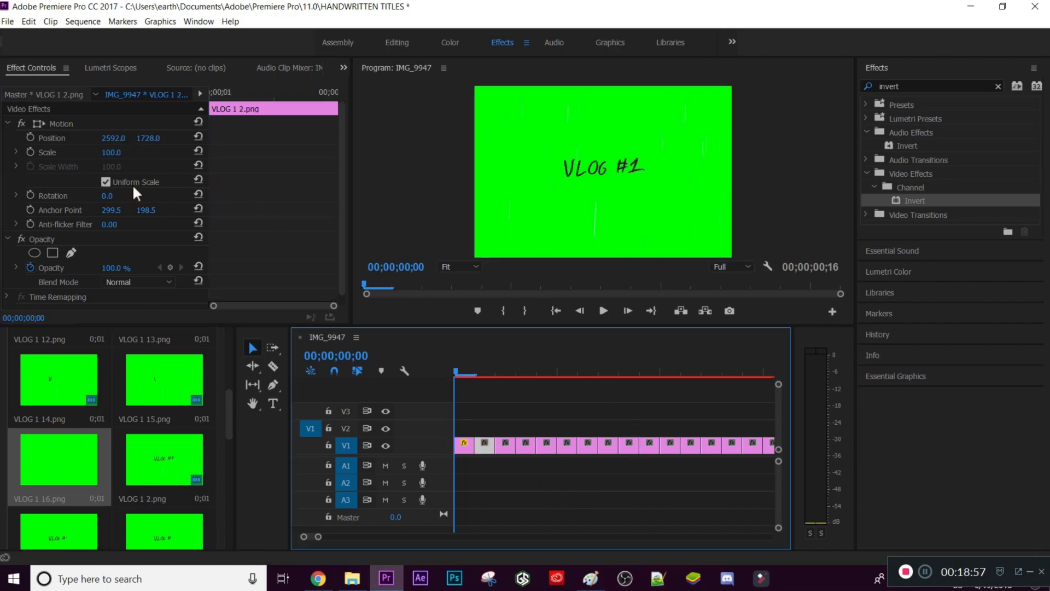
click(111, 152)
text(1000)
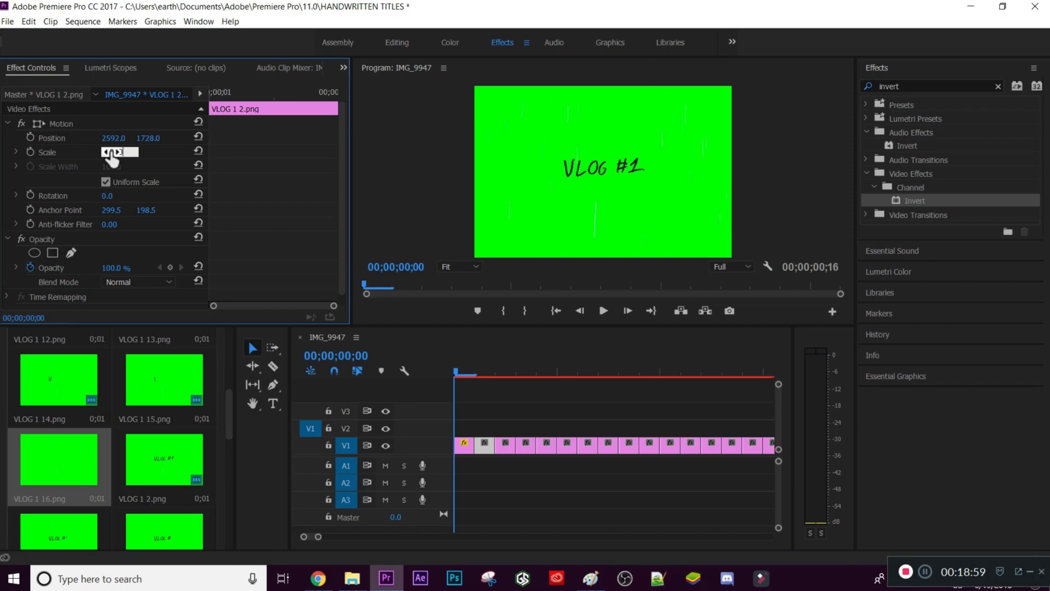
key(Return)
click(503, 444)
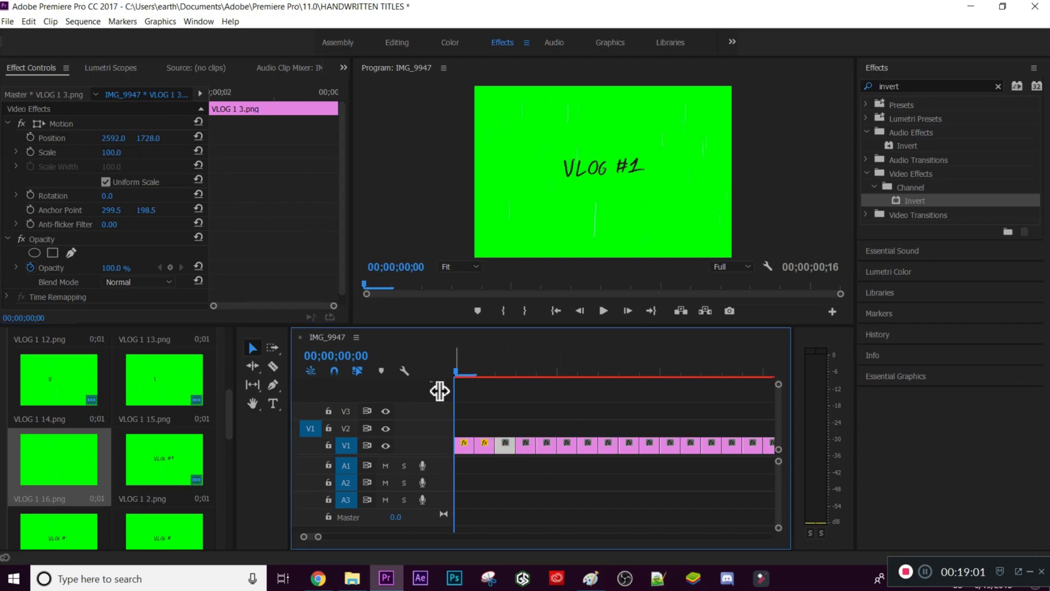
click(111, 153)
text(1000)
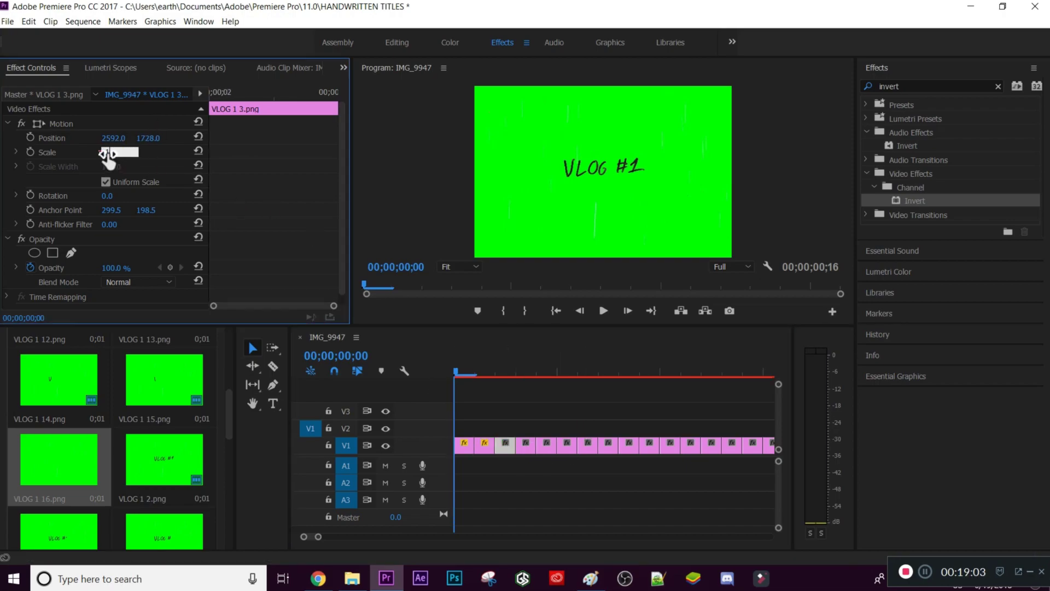
key(Return)
- Set the scale of the remaining V1 clips, VLOG 1 4.png through VLOG 1 16.png, to 1000
click(546, 451)
click(546, 444)
click(112, 152)
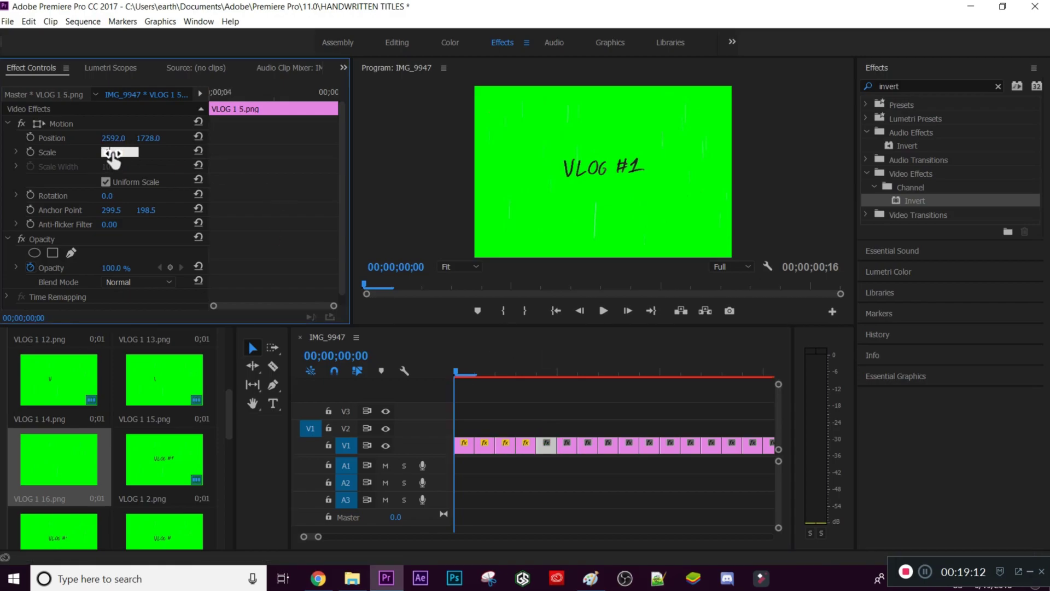
text(1000)
key(Return)
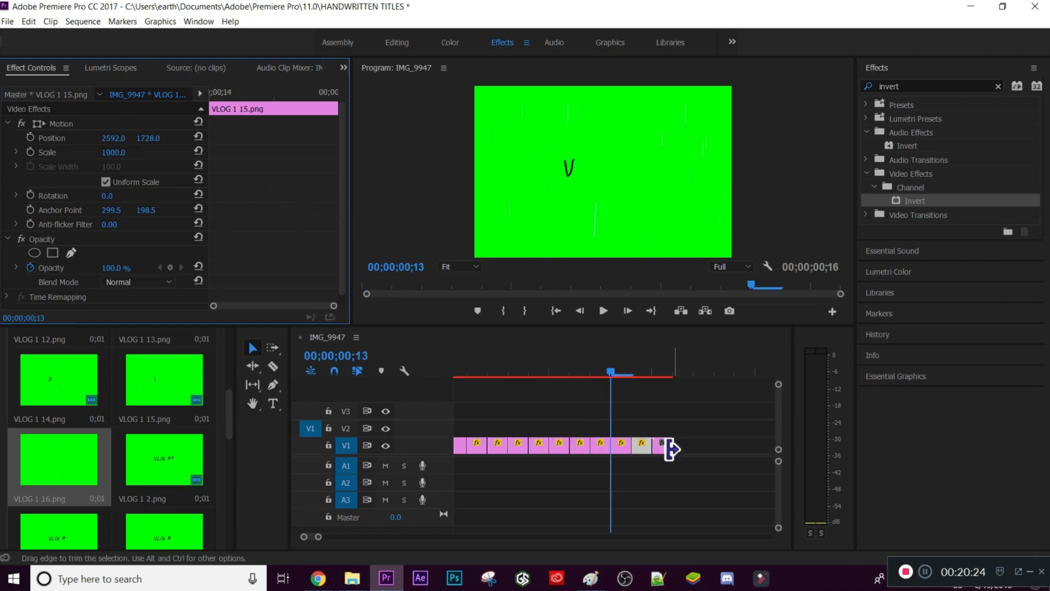
click(662, 445)
click(112, 153)
text(1000)
key(Return)
- Step through the image sequence frame by frame from the start to check how the lettering changes
click(693, 422)
key(minus)
key(minus)
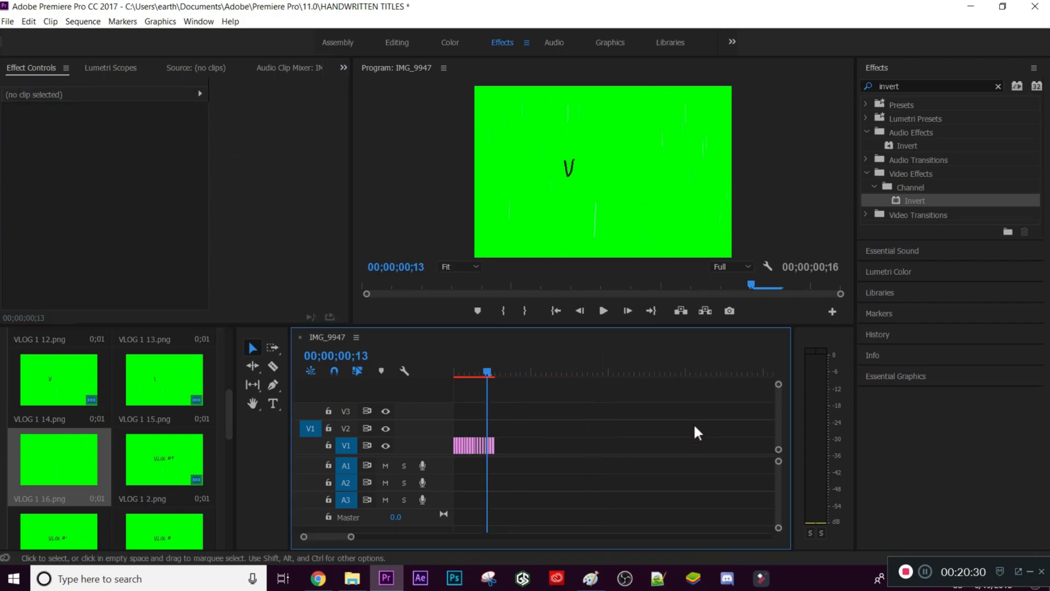
drag(491, 366, 449, 387)
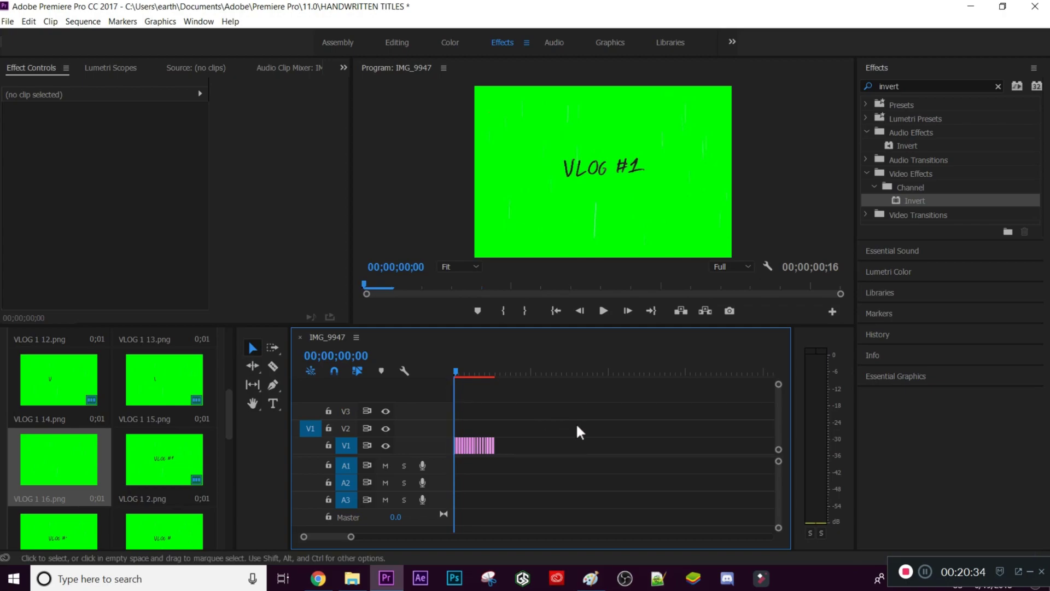
key(equal)
key(equal)
key(Right)
key(Right)
key(Right)
key(Right)
key(Right)
key(Right)
key(Right)
key(Right)
key(Right)
key(Right)
key(Right)
key(Right)
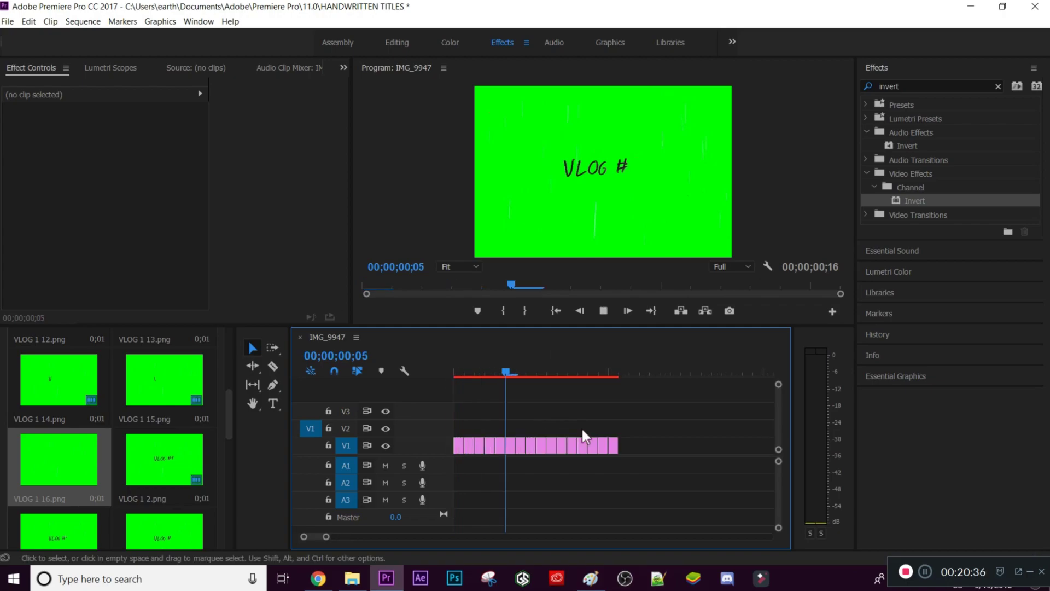
- Play the whole image sequence from the beginning and return the playhead to the start
drag(575, 365, 435, 415)
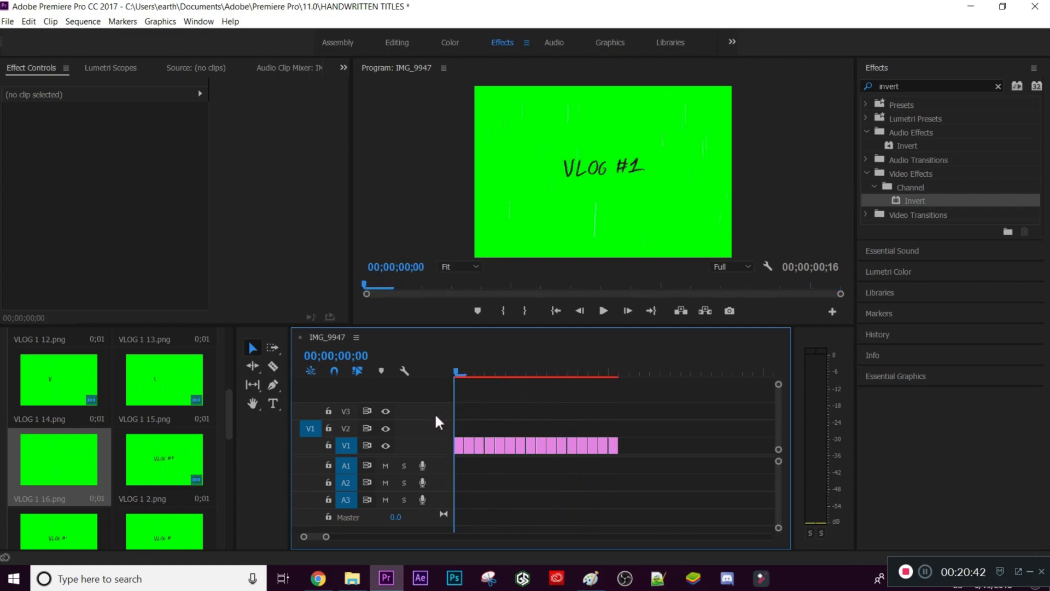
drag(503, 373, 454, 443)
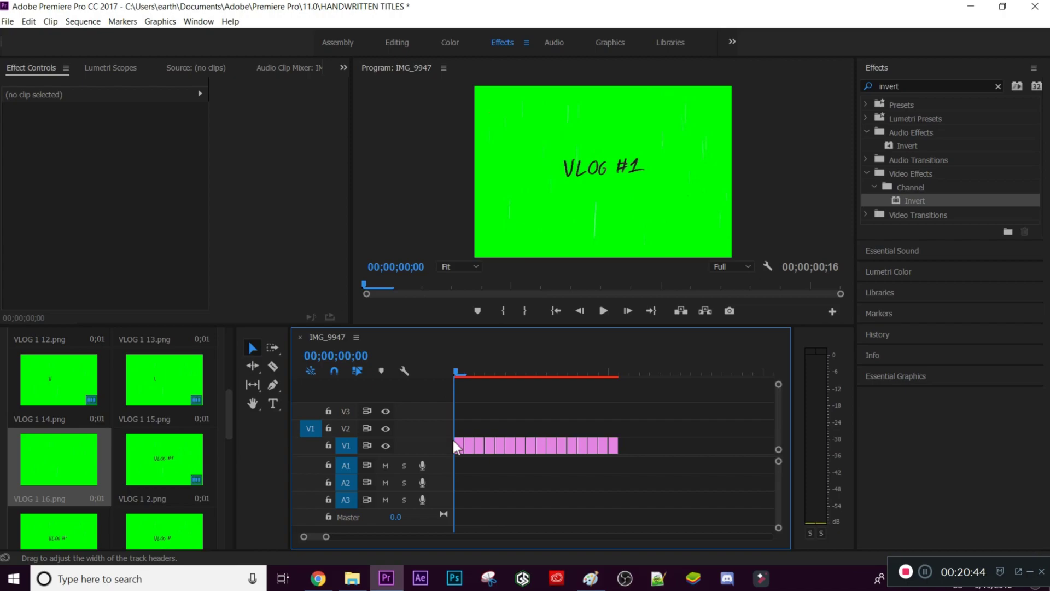
key(space)
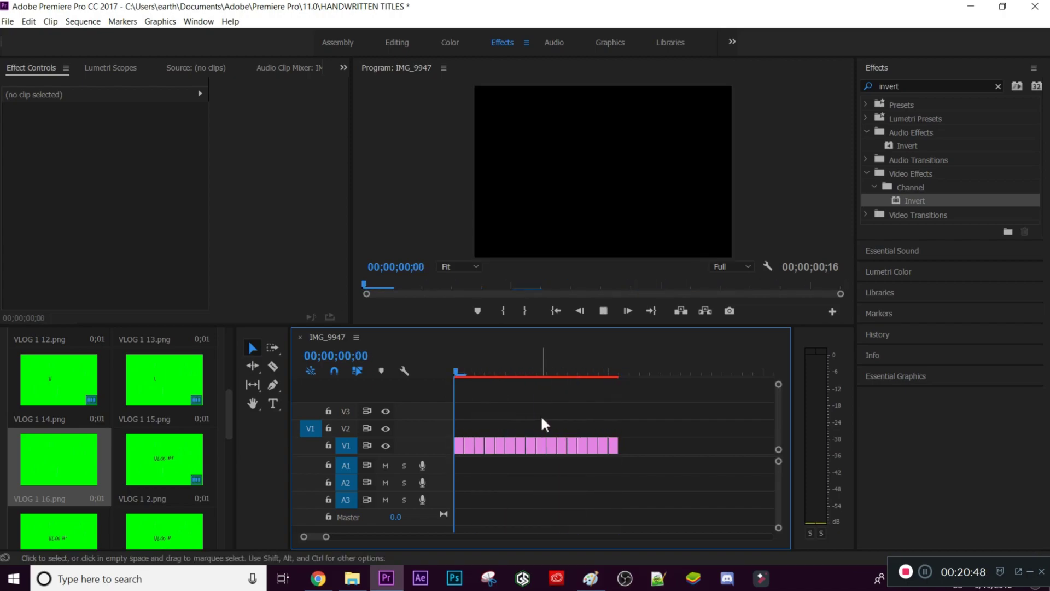
key(space)
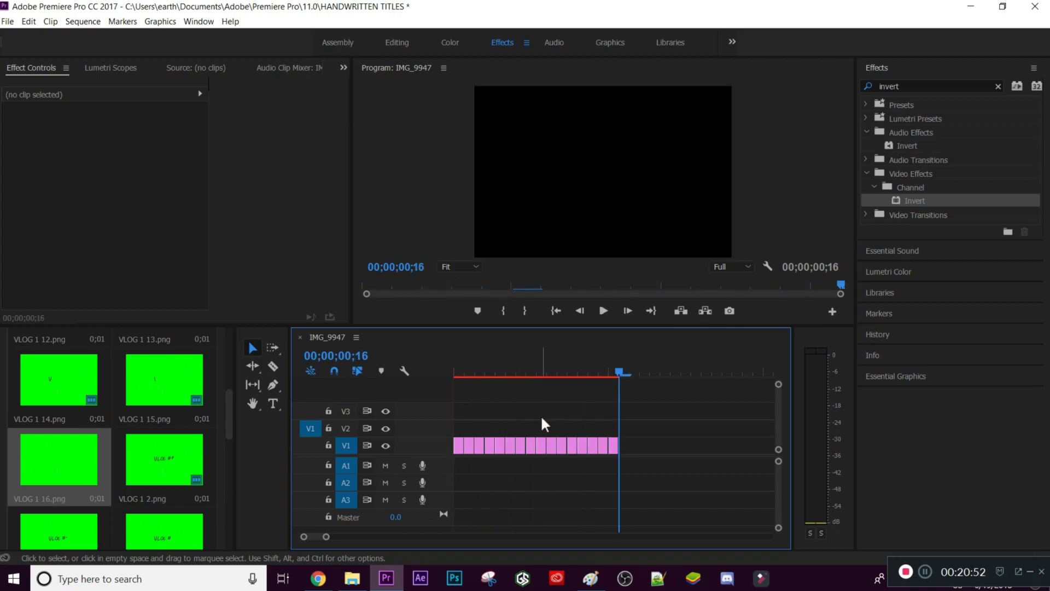
key(space)
drag(607, 368, 432, 414)
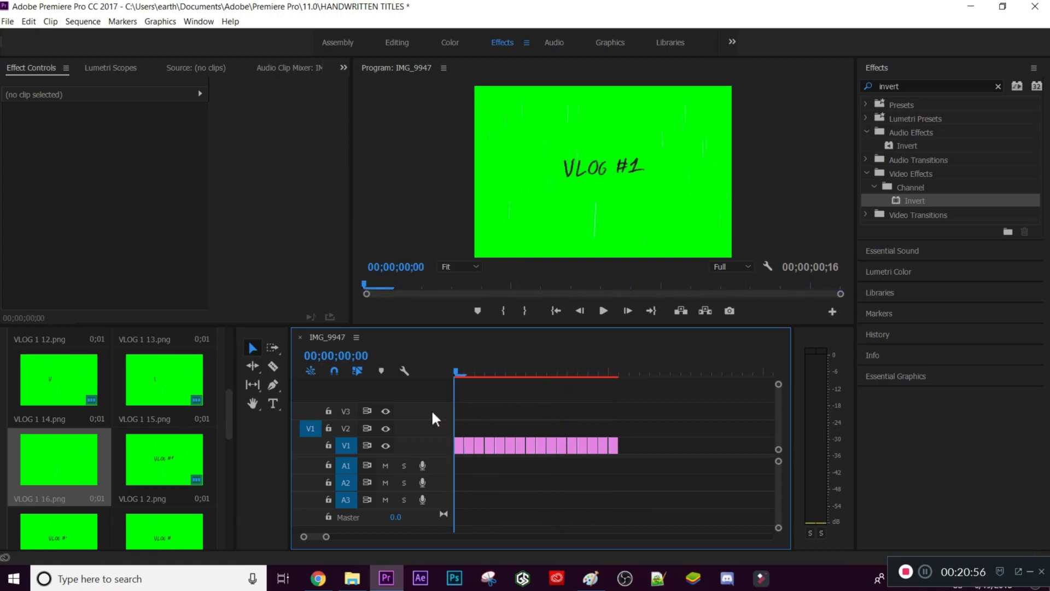
click(574, 237)
click(640, 426)
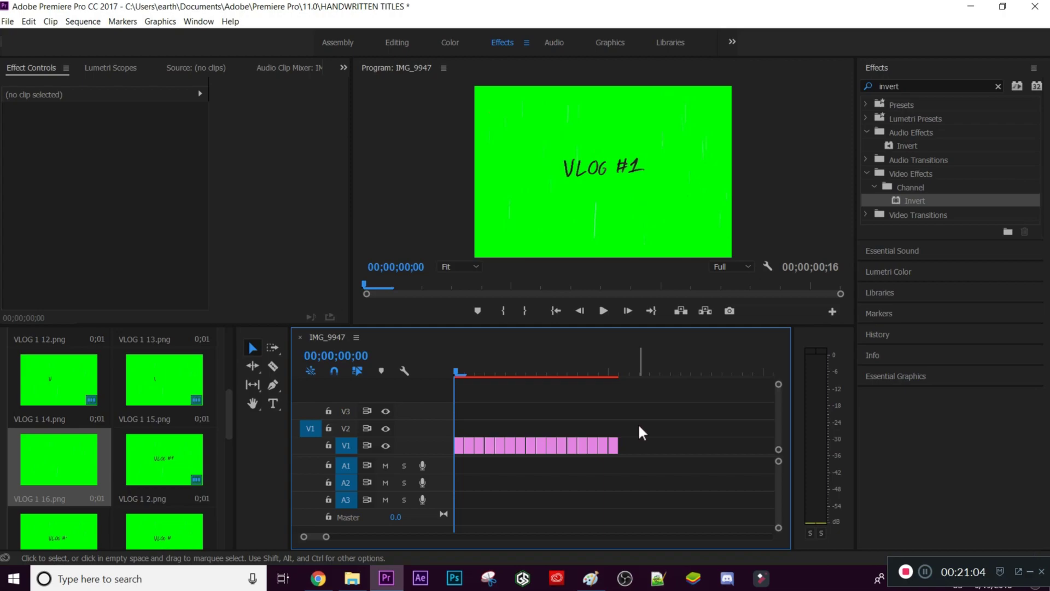
key(minus)
key(minus)
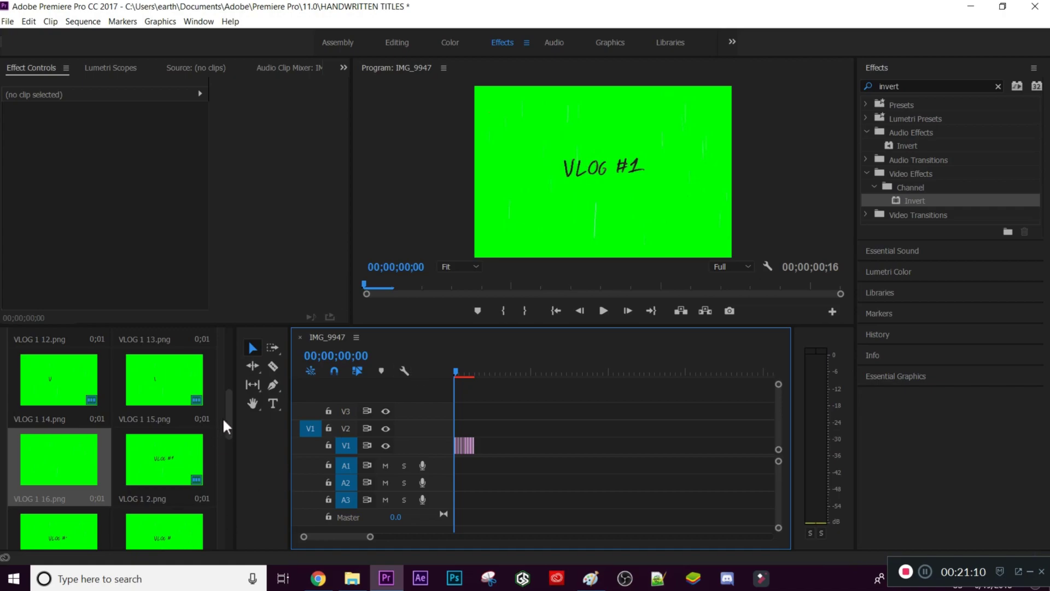
drag(229, 417, 229, 354)
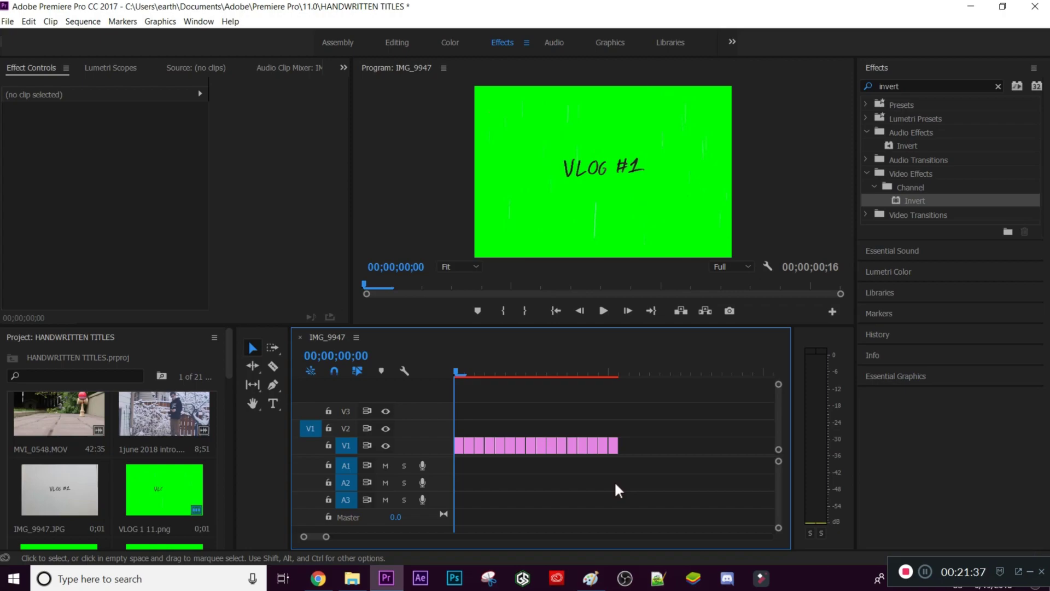
mouse_move(231, 358)
mouse_down()
mouse_move(220, 533)
mouse_move(226, 347)
mouse_up()
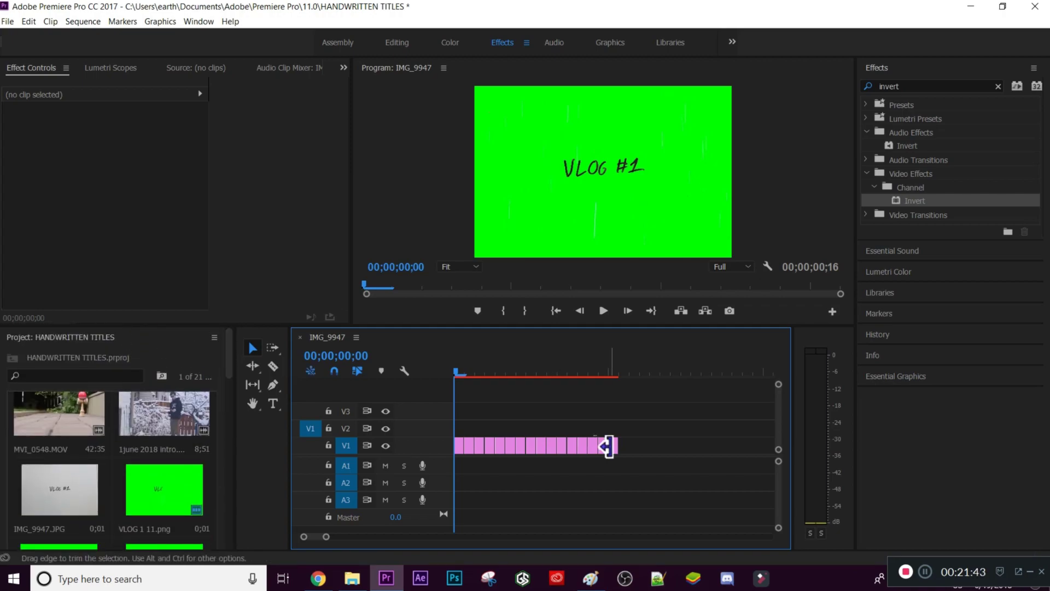